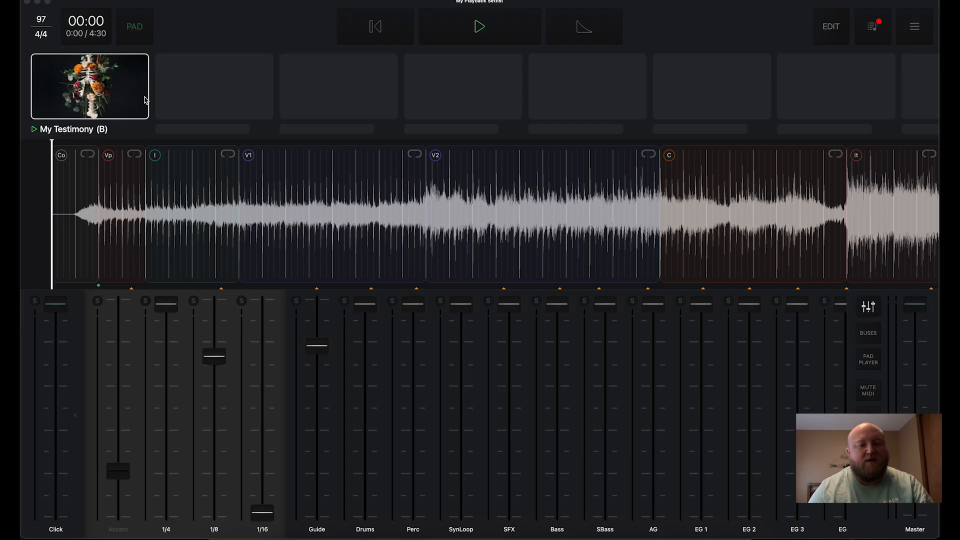
Open My Testimony's SMPTE marker for editing and set its timeline location to 00:00:000.
click(831, 29)
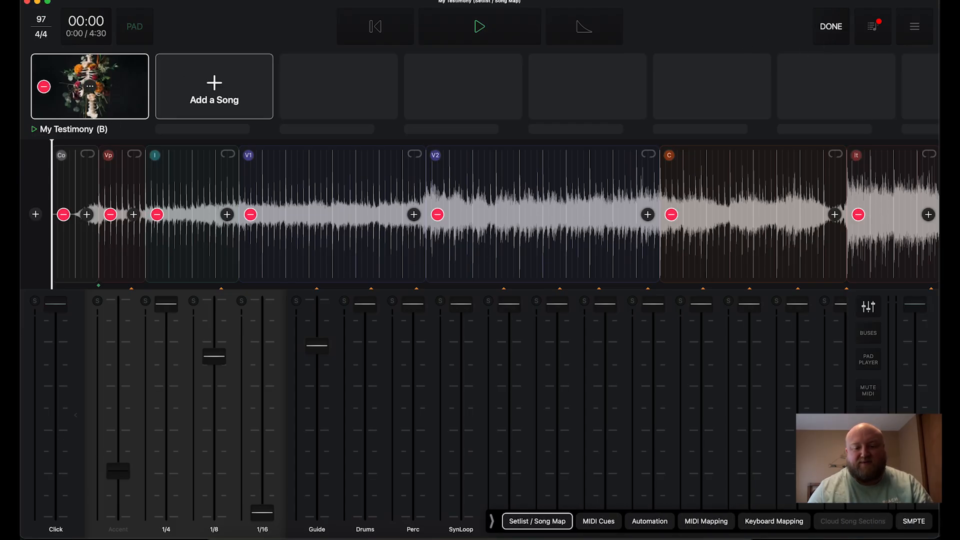
click(907, 522)
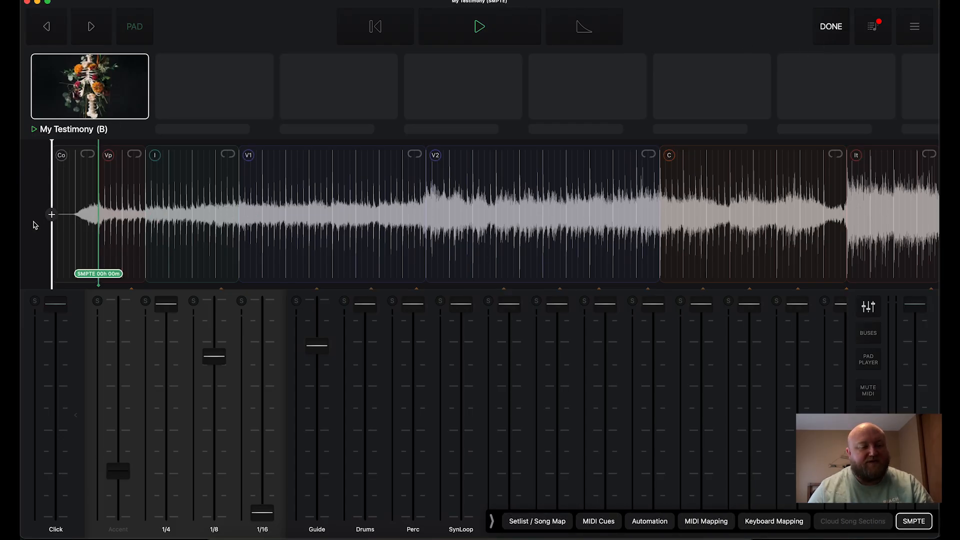
click(104, 274)
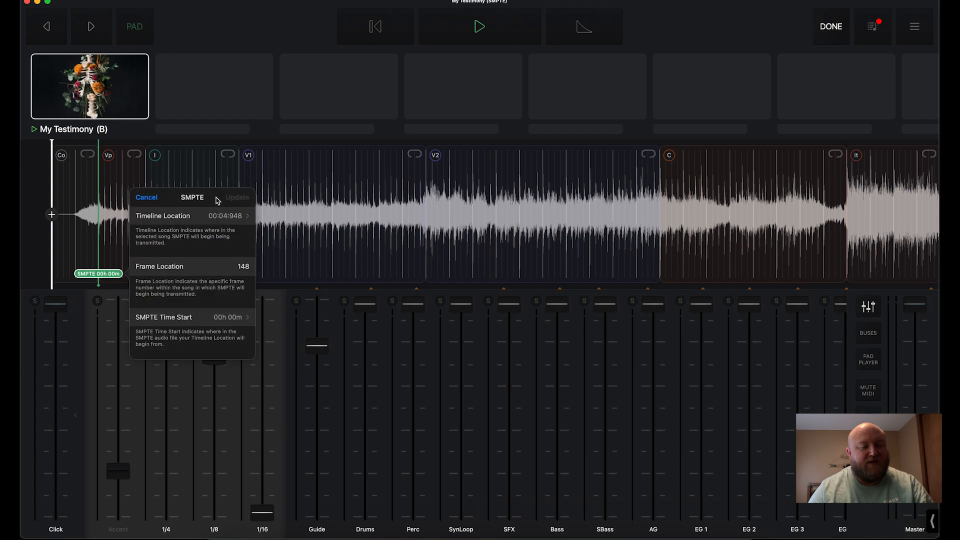
click(229, 216)
scroll(192, 257, up, 4)
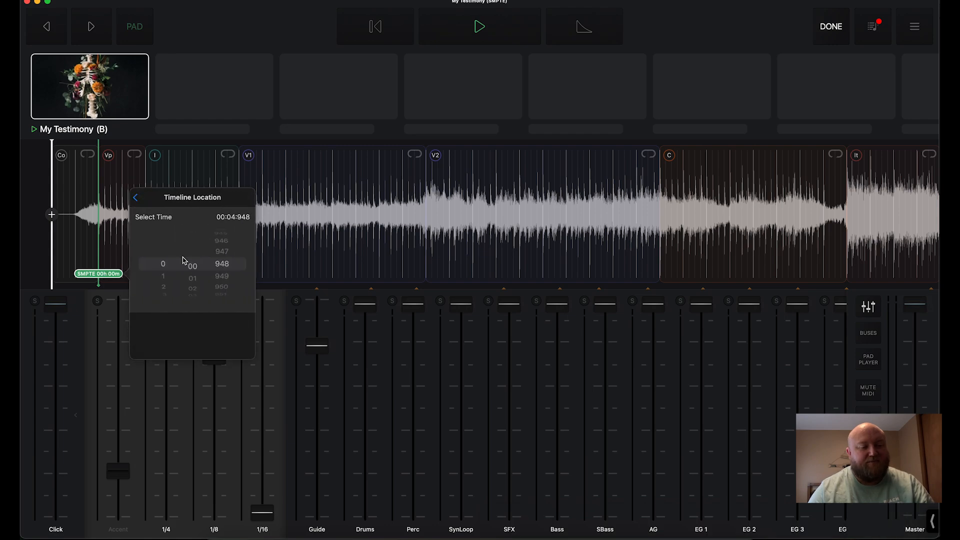
scroll(225, 251, up, 5)
scroll(225, 251, up, 15)
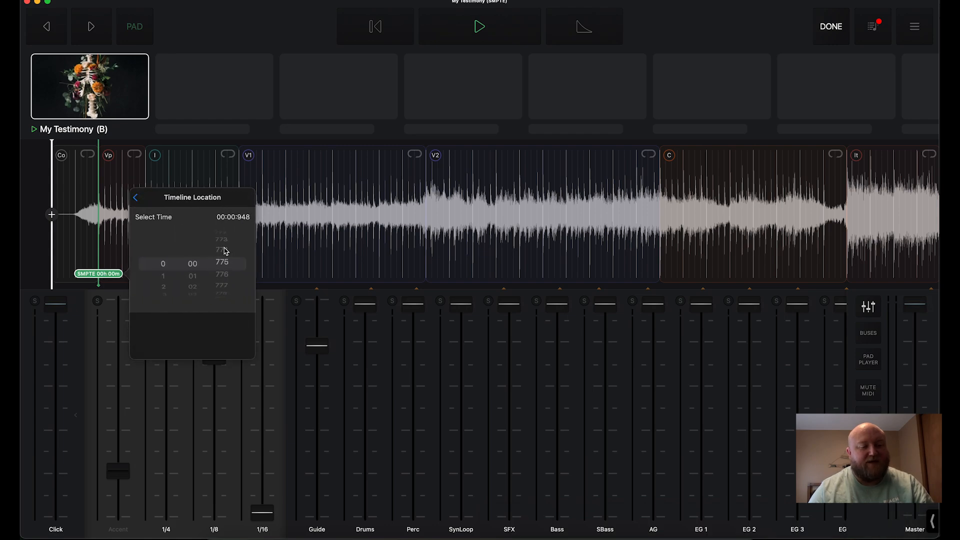
scroll(224, 251, up, 18)
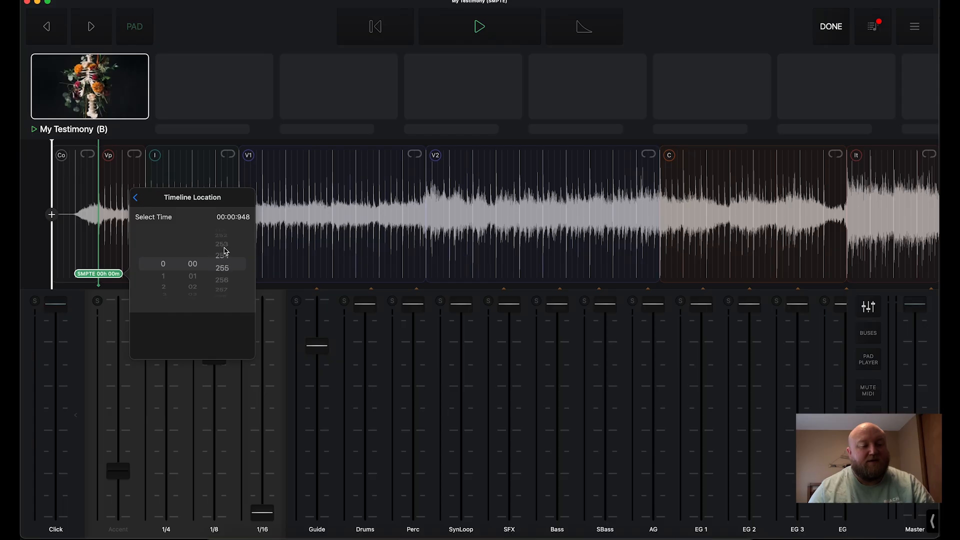
click(136, 200)
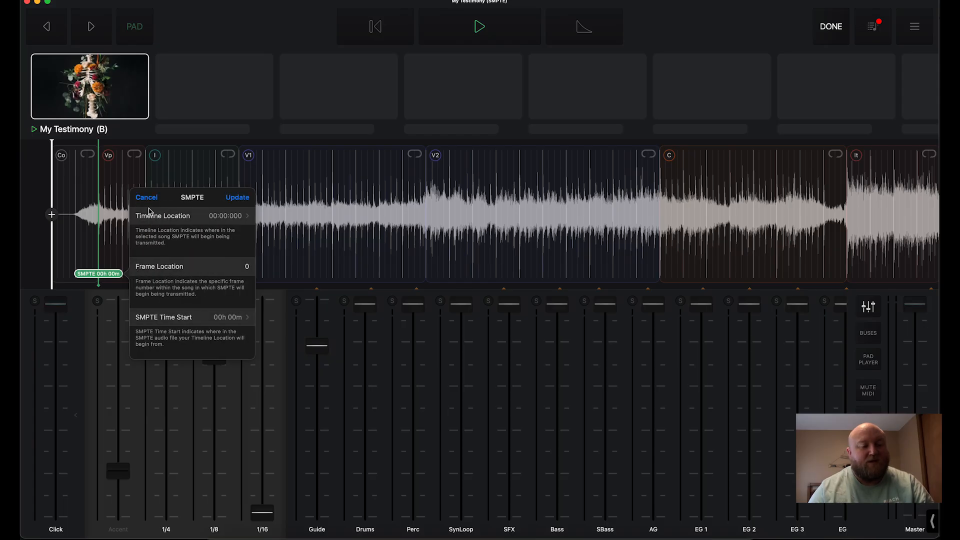
Set the marker's SMPTE time start to 01h 00m, apply the update and finish editing the song.
click(205, 317)
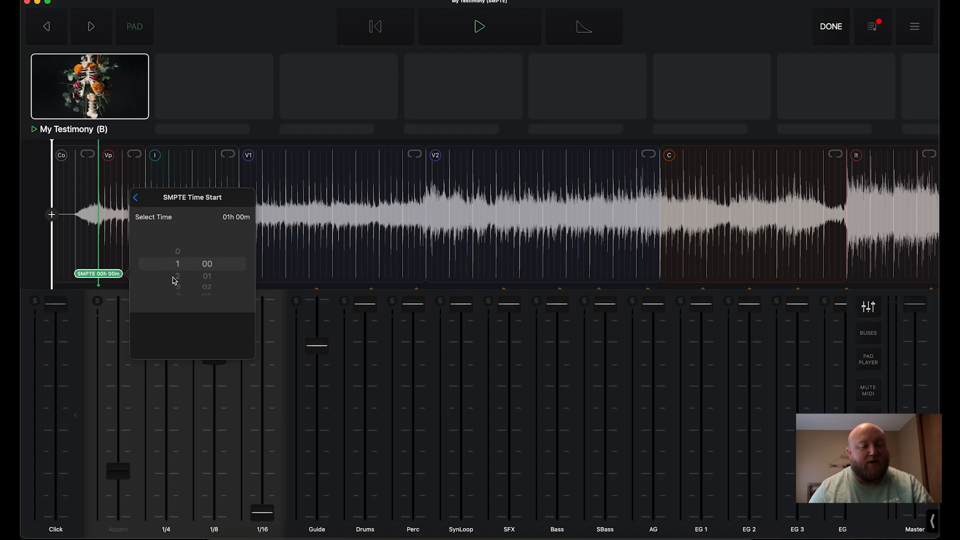
click(137, 200)
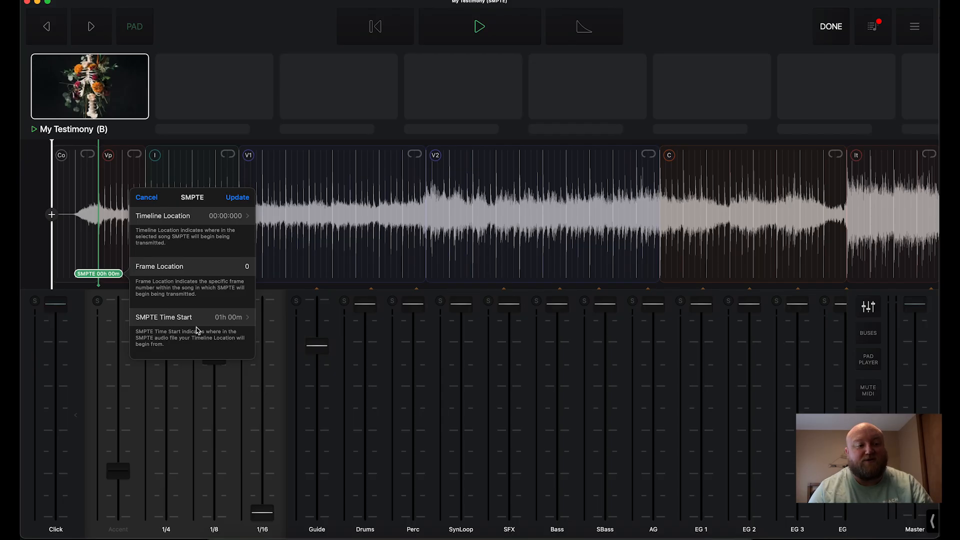
click(237, 198)
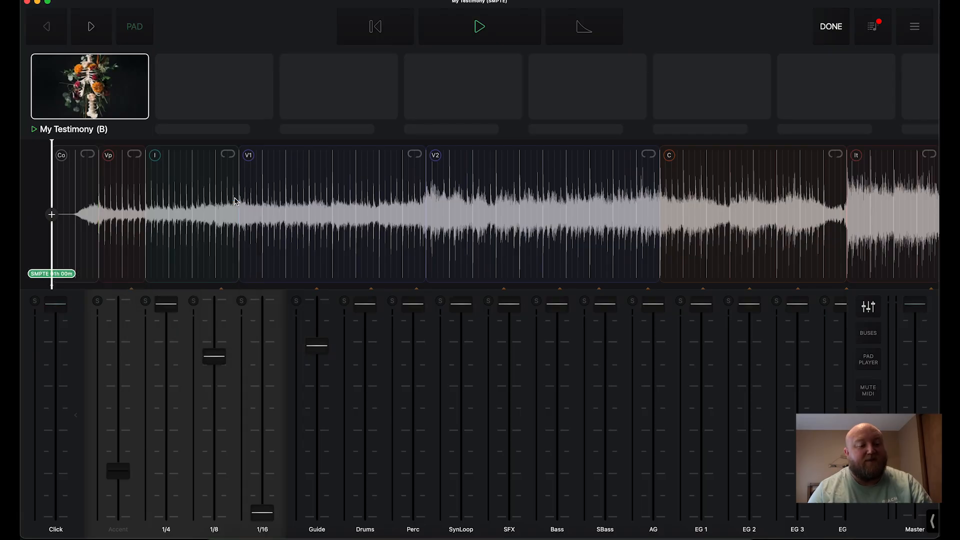
click(822, 21)
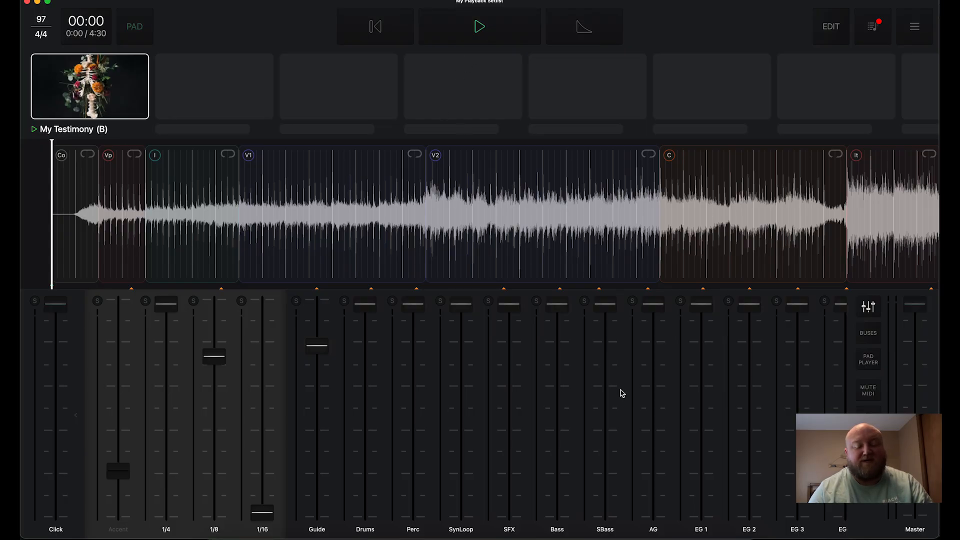
Switch to ProPresenter, review the timecode input settings and assign the Songs - TC playlist to timecode.
click(595, 531)
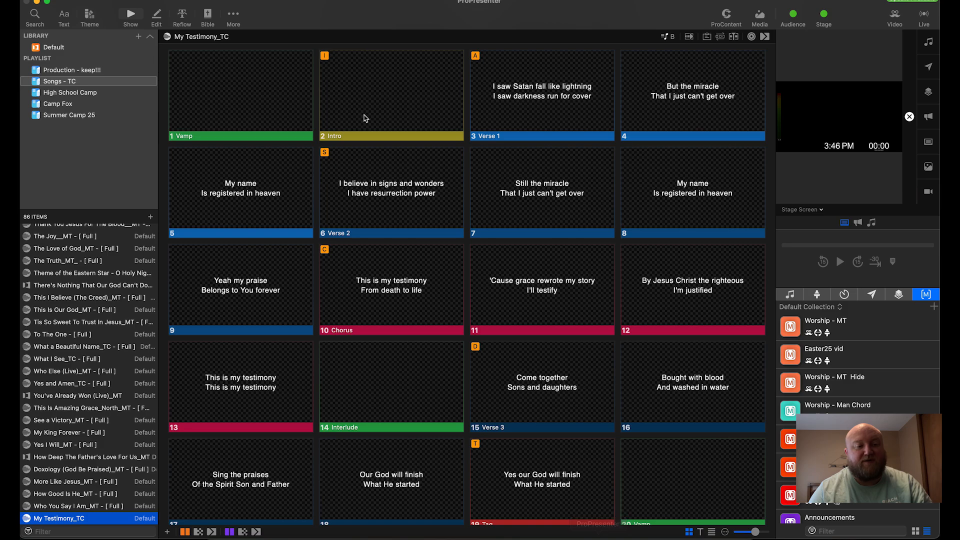
click(238, 0)
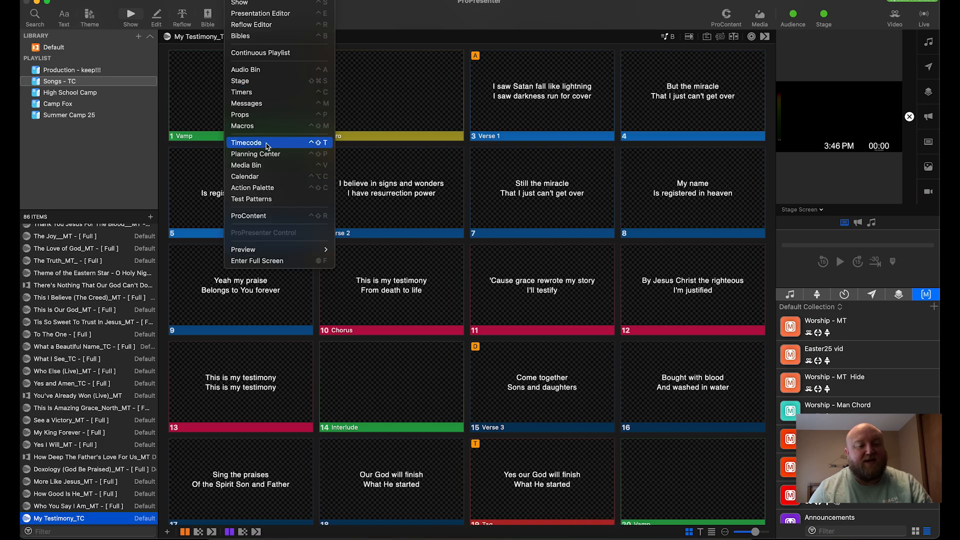
click(267, 143)
drag(423, 143, 408, 138)
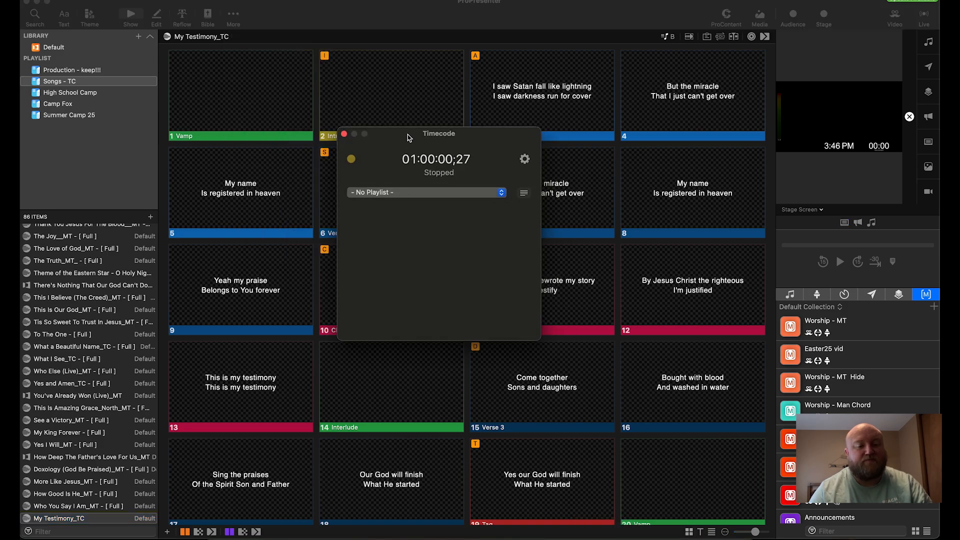
click(524, 159)
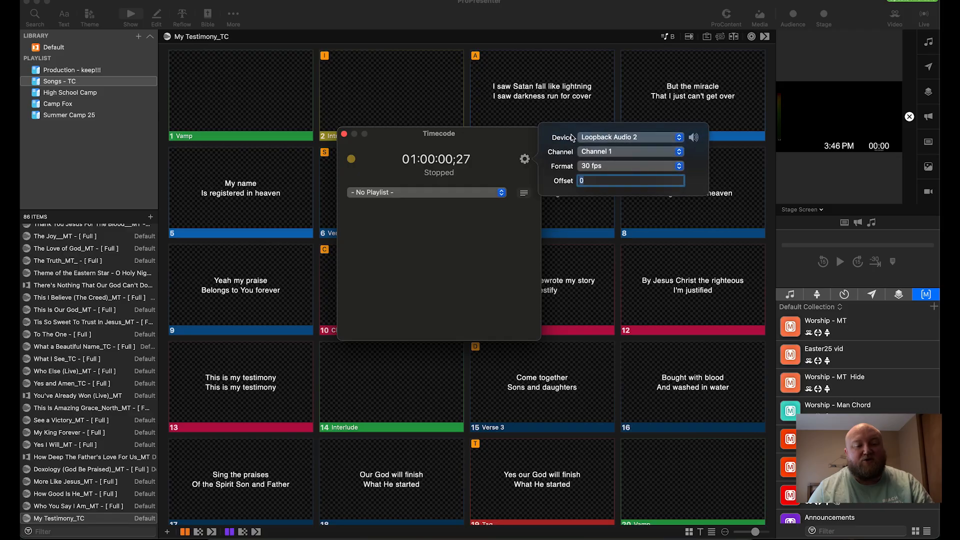
click(504, 152)
click(462, 193)
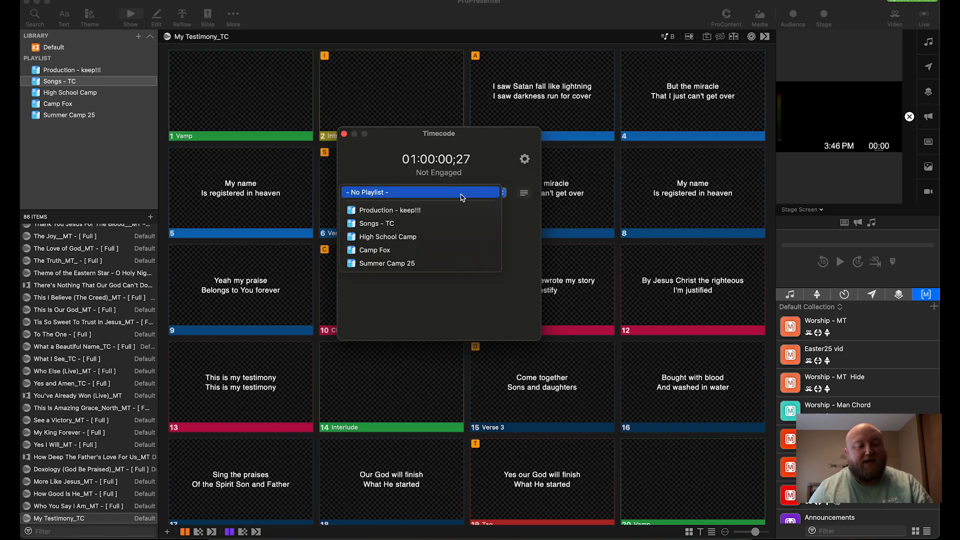
click(443, 224)
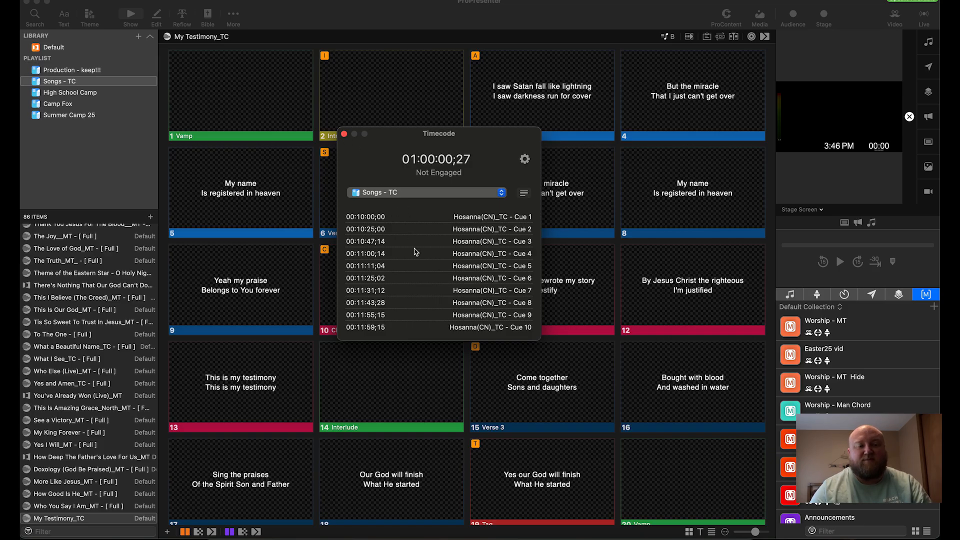
Start the song in Playback and check in ProPresenter's Timecode window that timecode is being received.
click(621, 538)
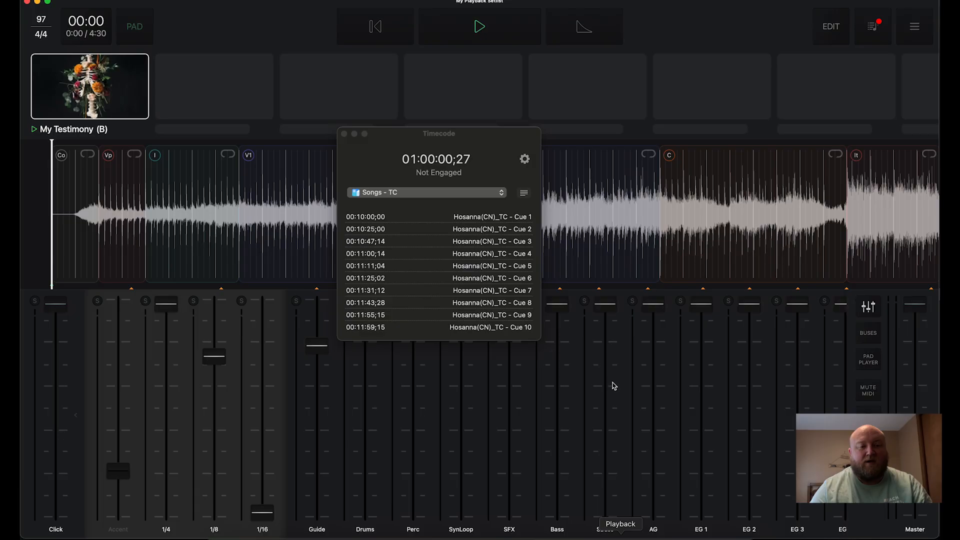
click(480, 27)
key(super+Tab)
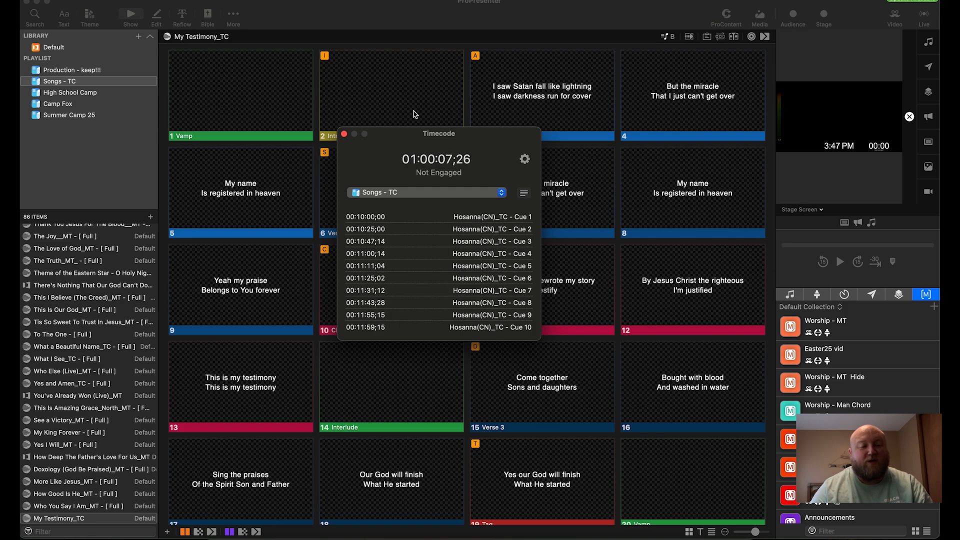
click(344, 134)
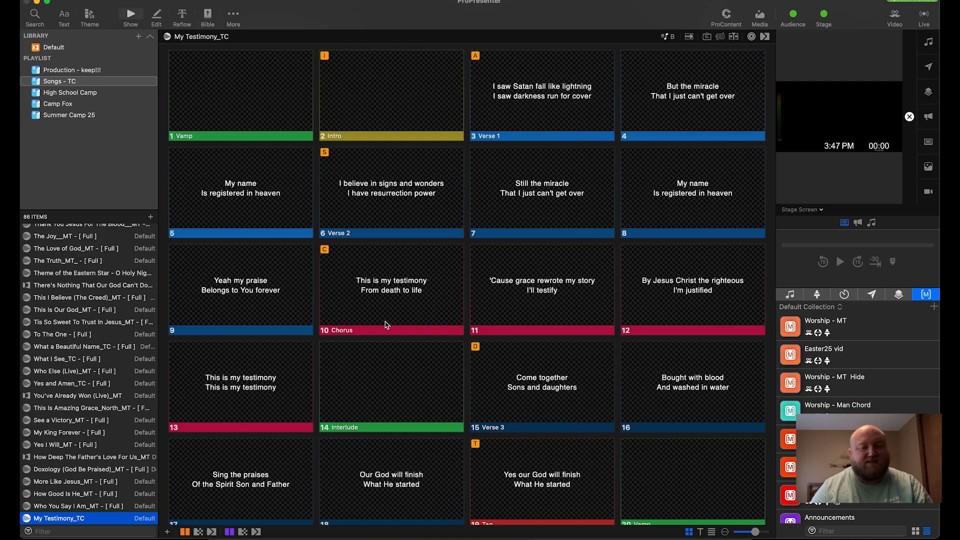
Show the timeline of My Testimony_TC, set its timecode start to 01:00:00;00 and enable Timecode.
click(733, 38)
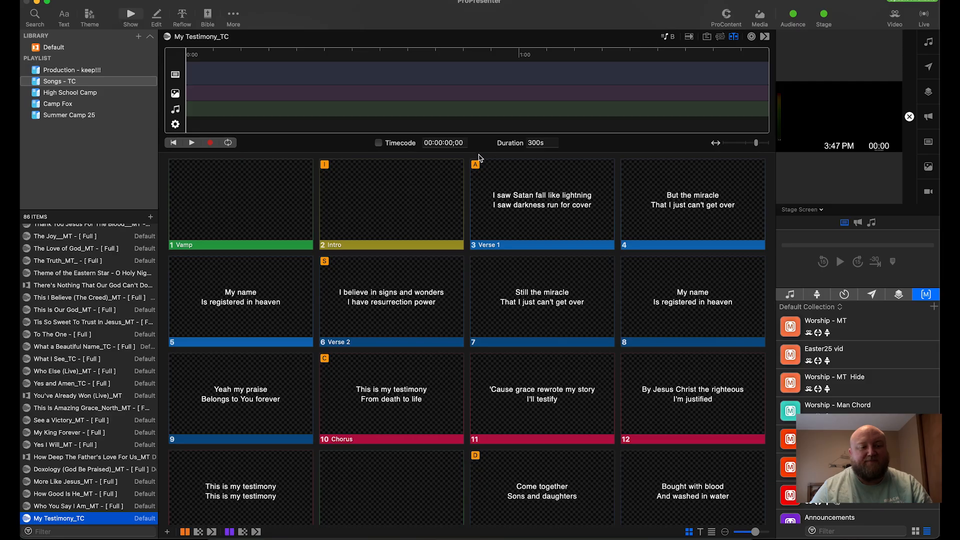
click(431, 146)
key(BackSpace)
text(1)
key(Return)
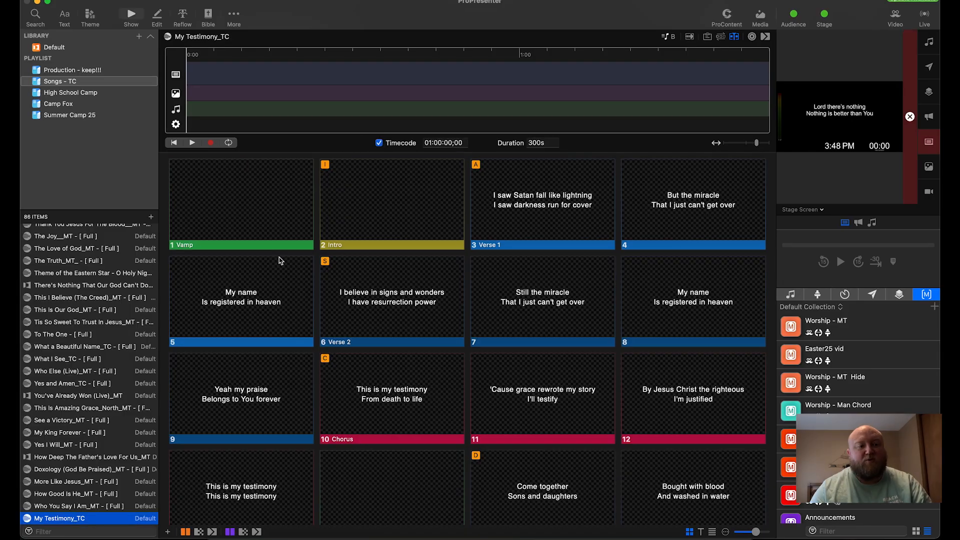
Check the running timecode and the Songs - TC cue list in the Timecode window.
click(237, 1)
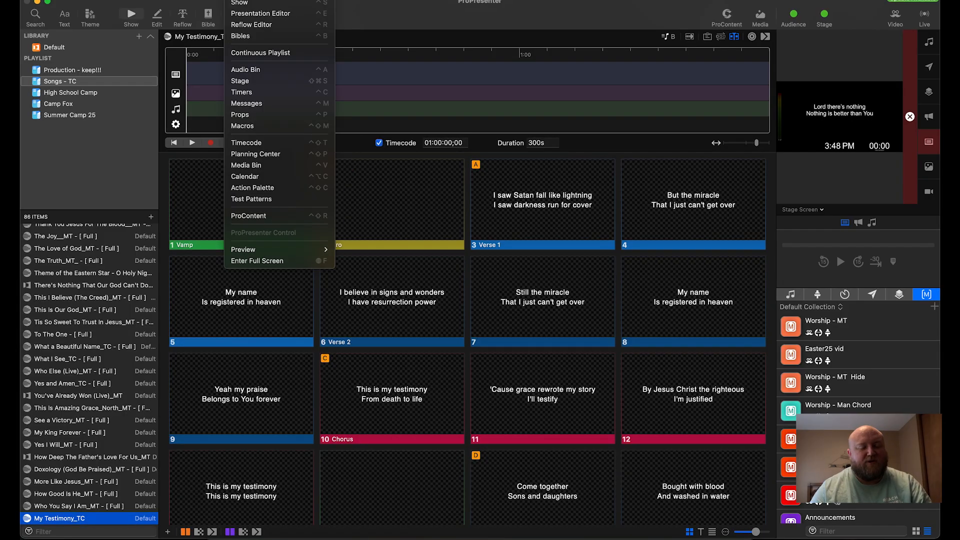
click(268, 142)
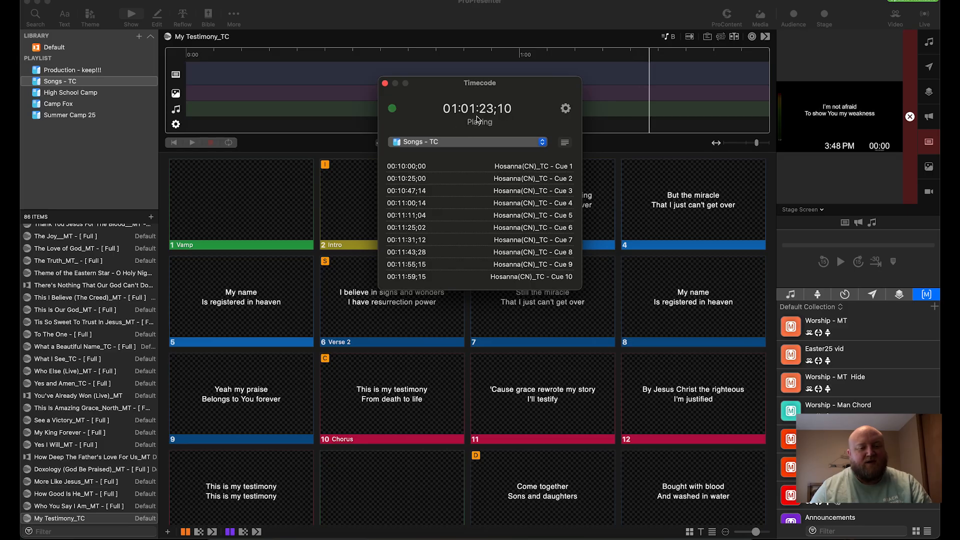
click(385, 83)
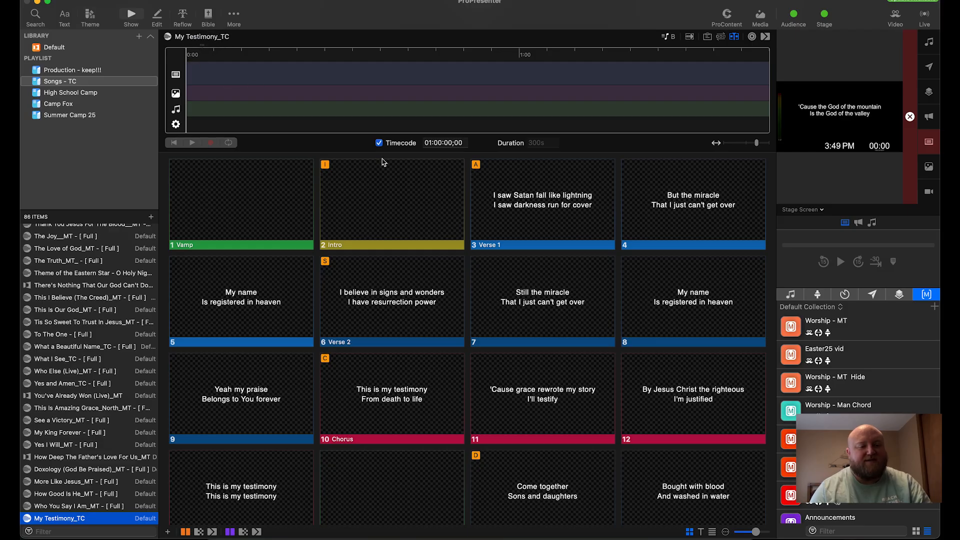
Disable Timecode for the timeline, arm recording and add the Vamp slide as the cue at 0:00.
click(379, 143)
click(211, 144)
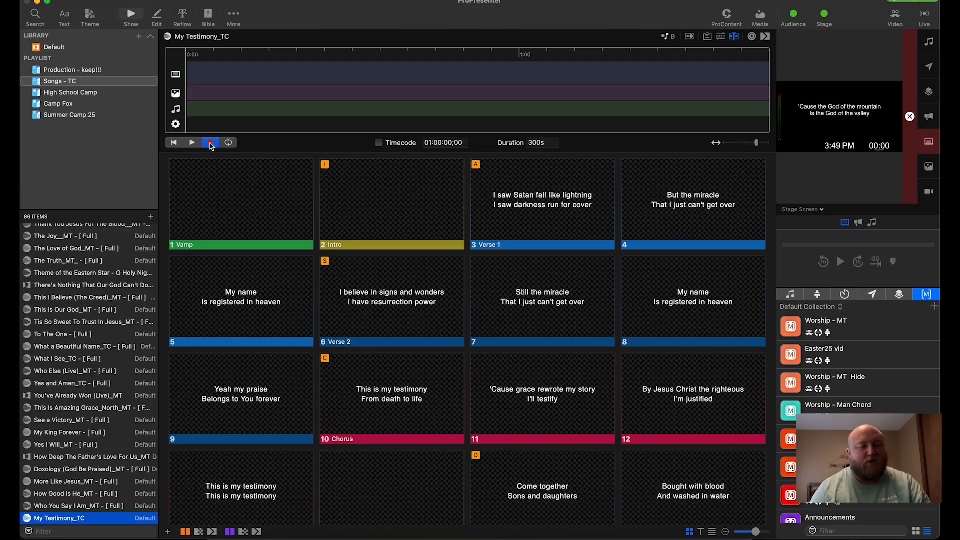
click(241, 196)
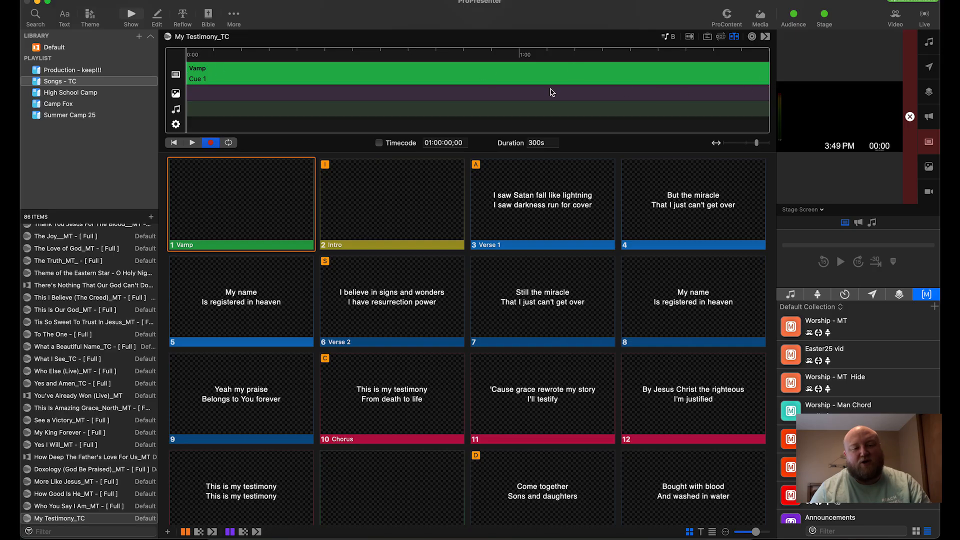
Set the timeline duration to 500s and turn Timecode back on for the armed recording.
click(534, 144)
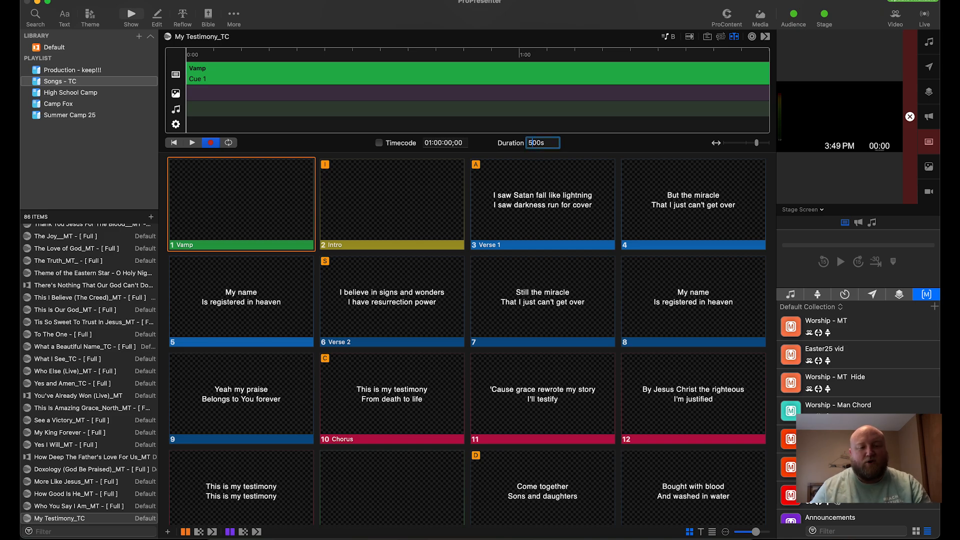
key(Return)
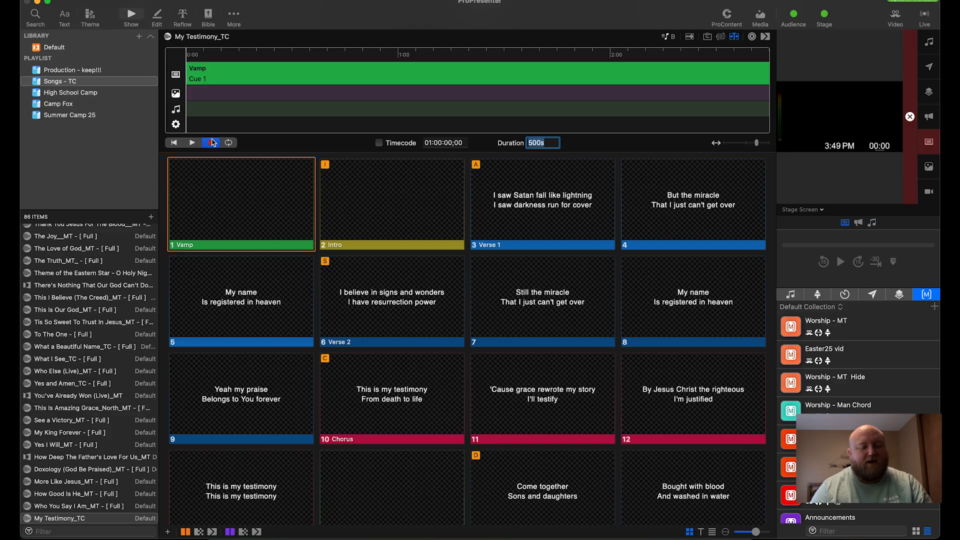
click(379, 143)
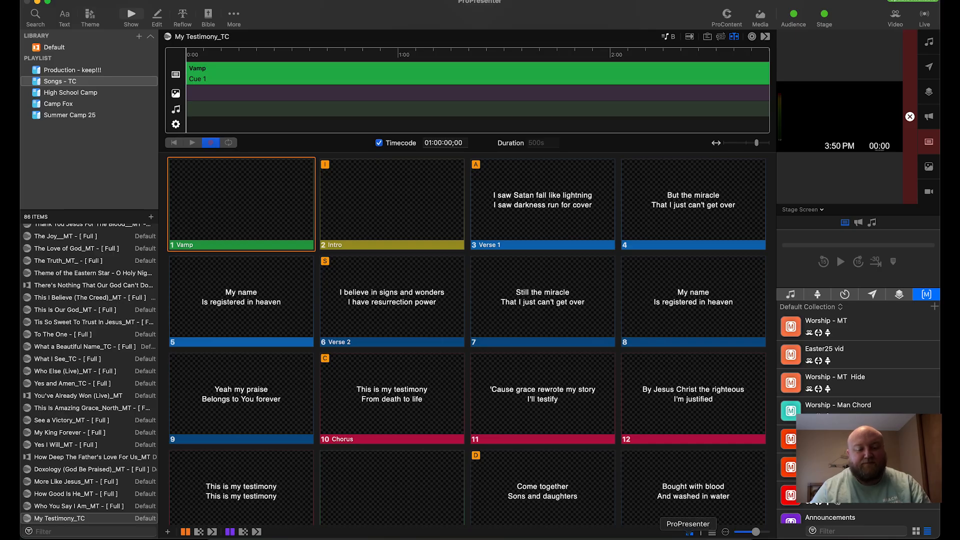
Switch to Playback, play My Testimony from the beginning and return to ProPresenter.
click(598, 534)
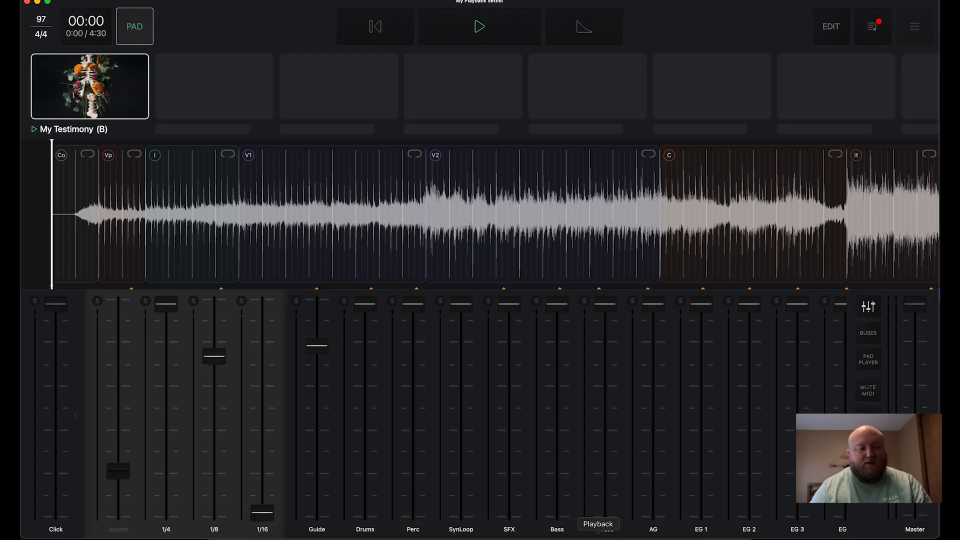
click(461, 31)
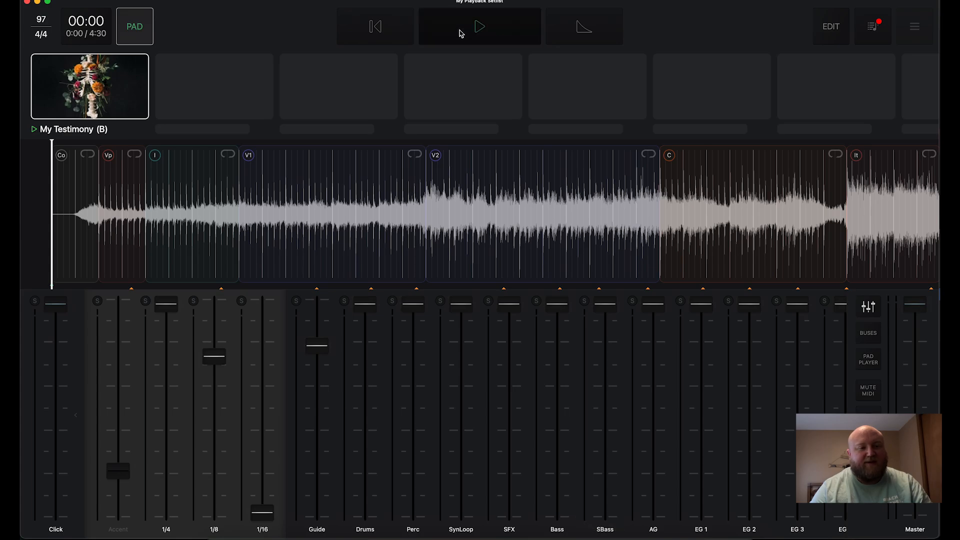
key(super+Tab)
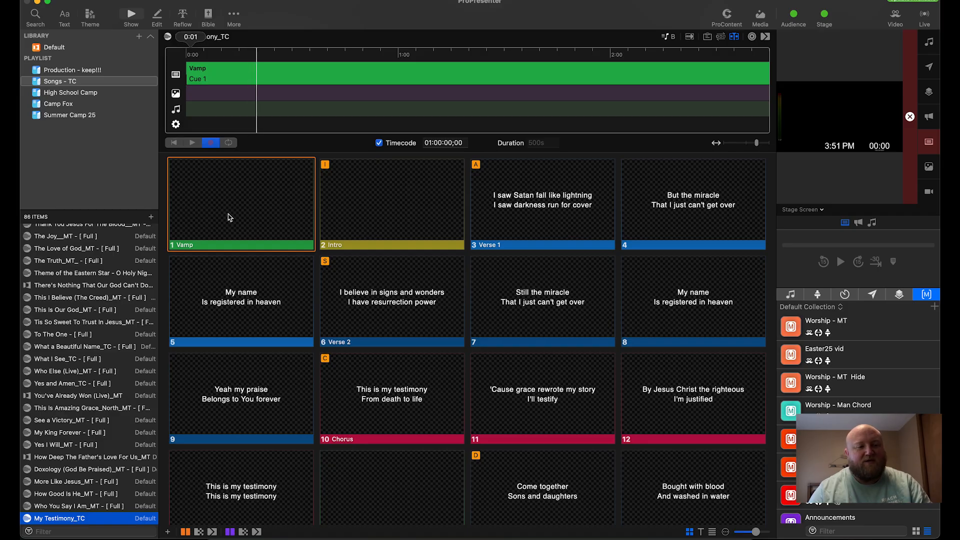
Record the Intro slide, the Verse 1 slide and slide 4 as timeline cues in time with the running song.
click(371, 204)
click(371, 204)
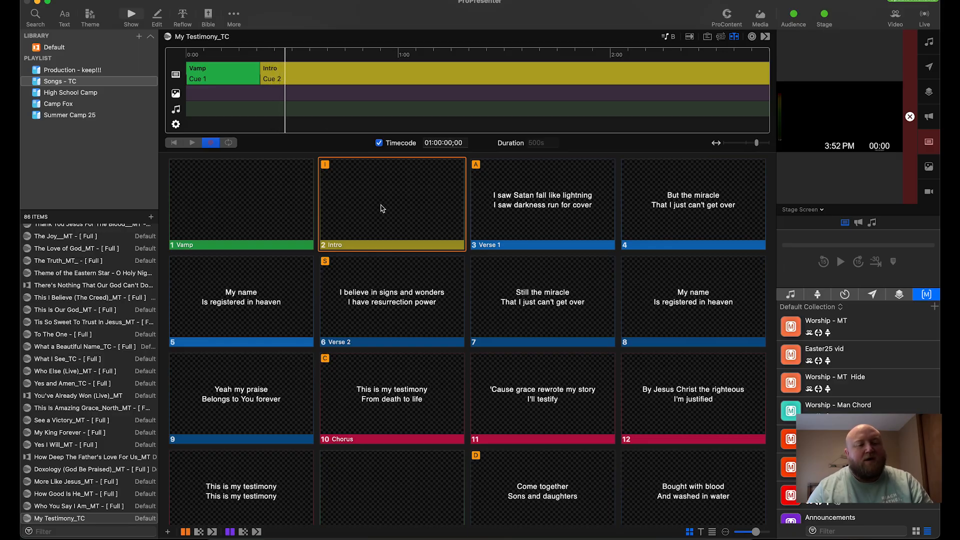
click(518, 215)
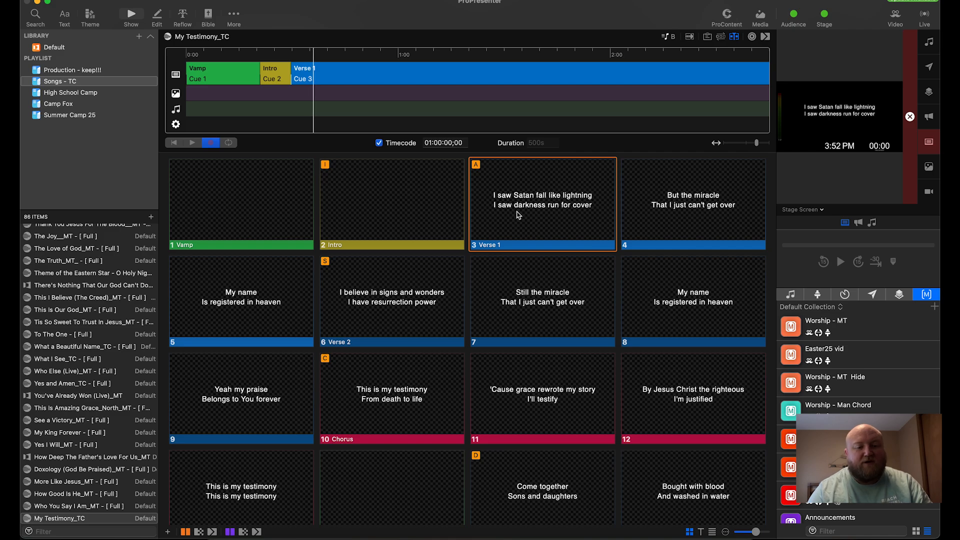
click(698, 209)
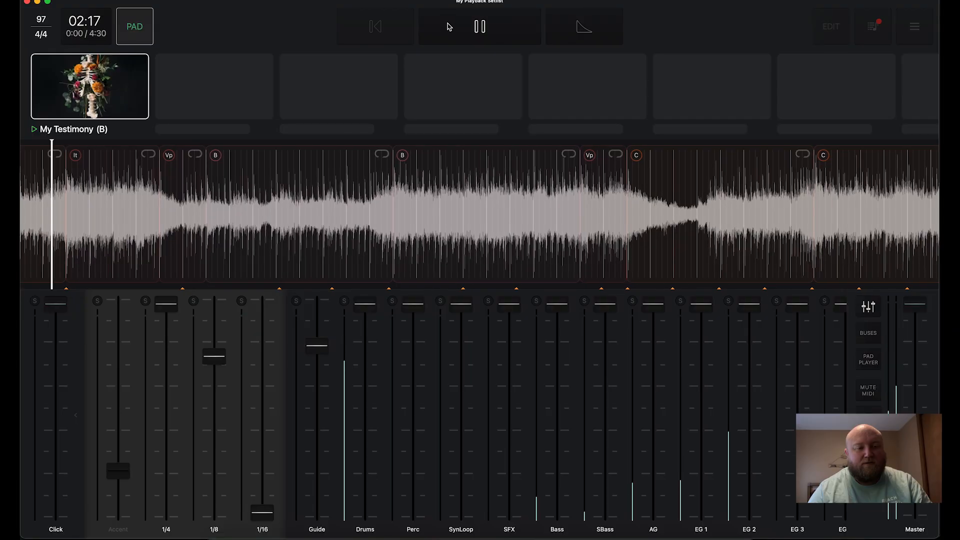
Pause My Testimony in Playback, then stop the timeline recording in ProPresenter and leave Timecode turned on.
click(449, 27)
click(688, 534)
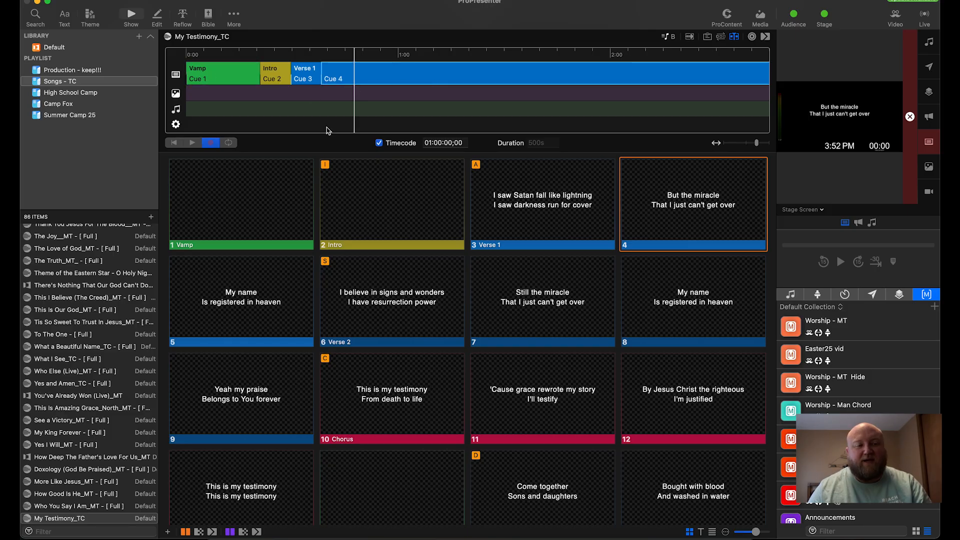
click(379, 143)
click(211, 143)
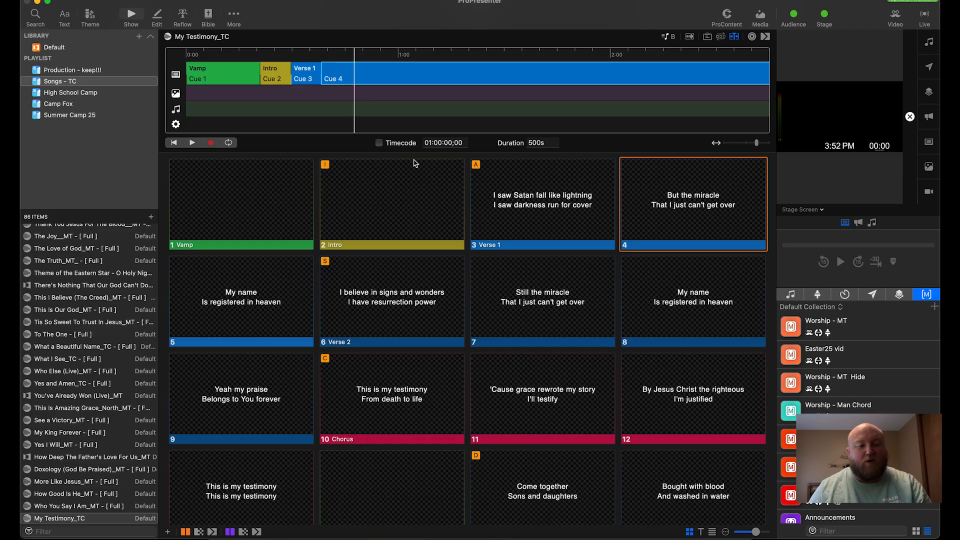
click(379, 143)
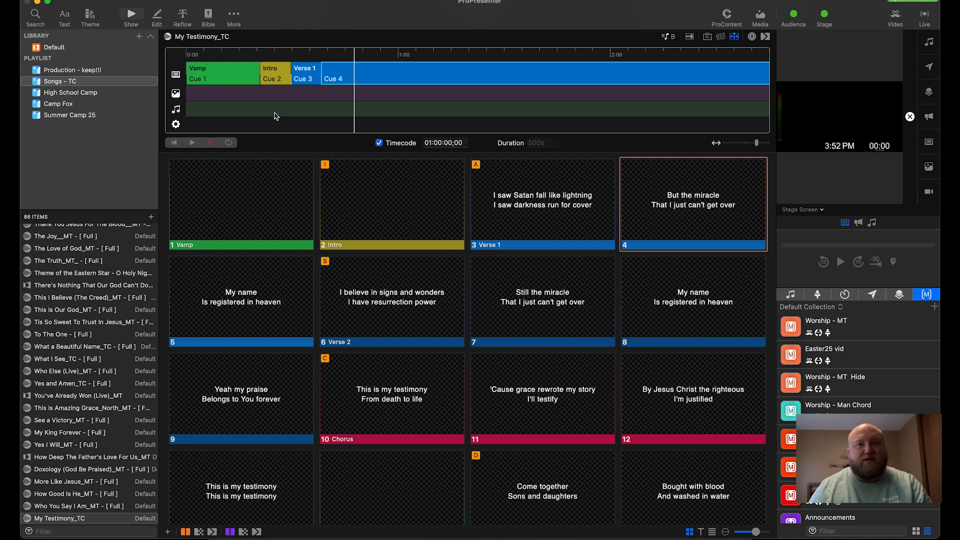
Move the boundary between the Vamp and Intro cues slightly earlier on the My Testimony timeline.
click(305, 80)
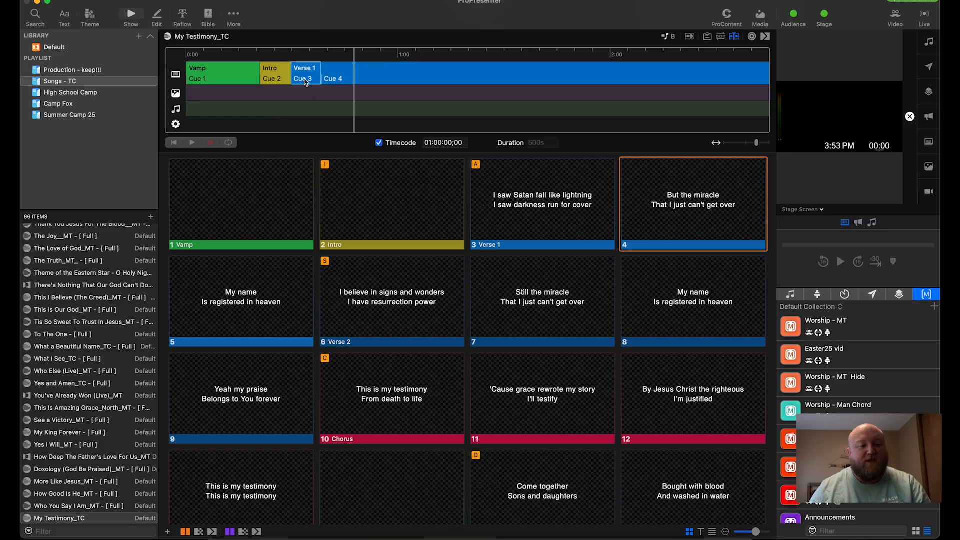
click(248, 81)
drag(260, 81, 242, 85)
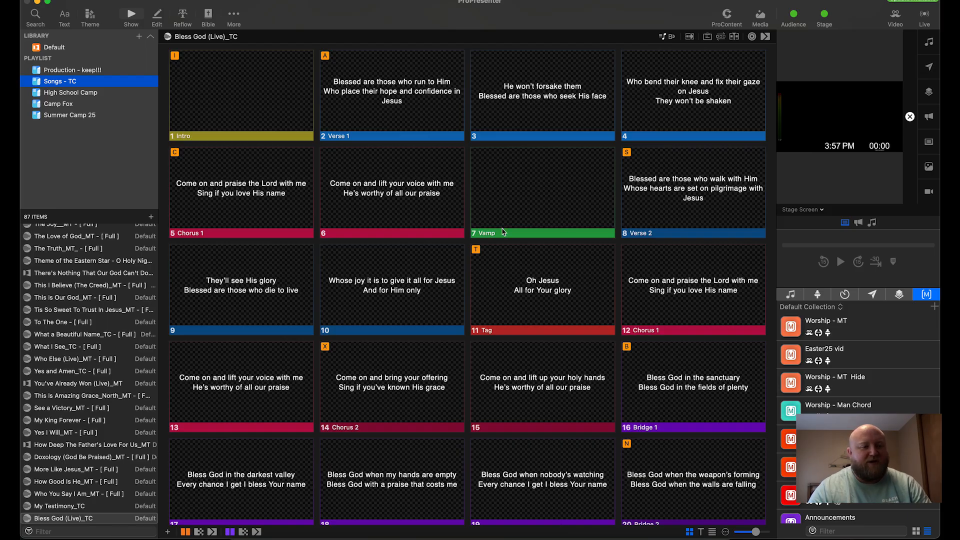
Open Bless God (Live)_TC, show its timeline and set the timeline duration to 500s.
click(26, 518)
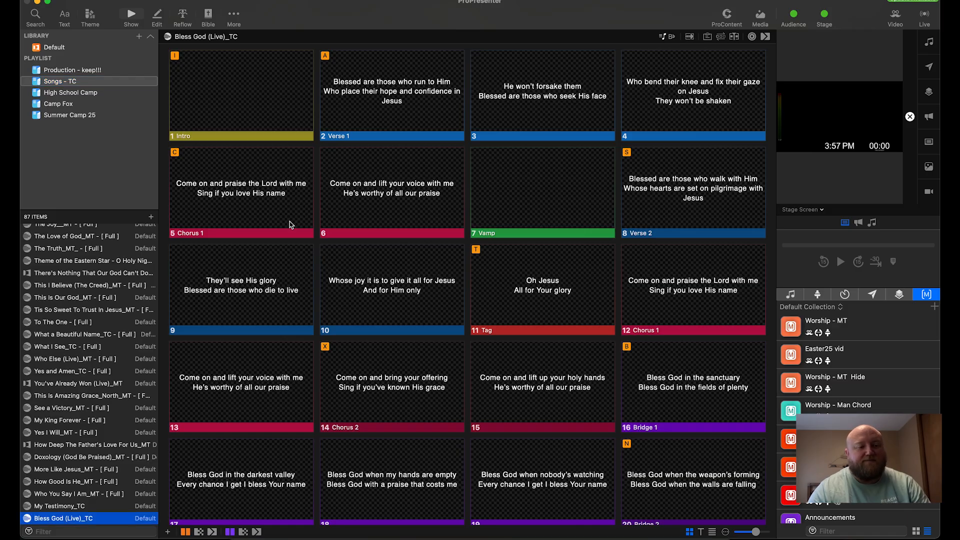
click(735, 37)
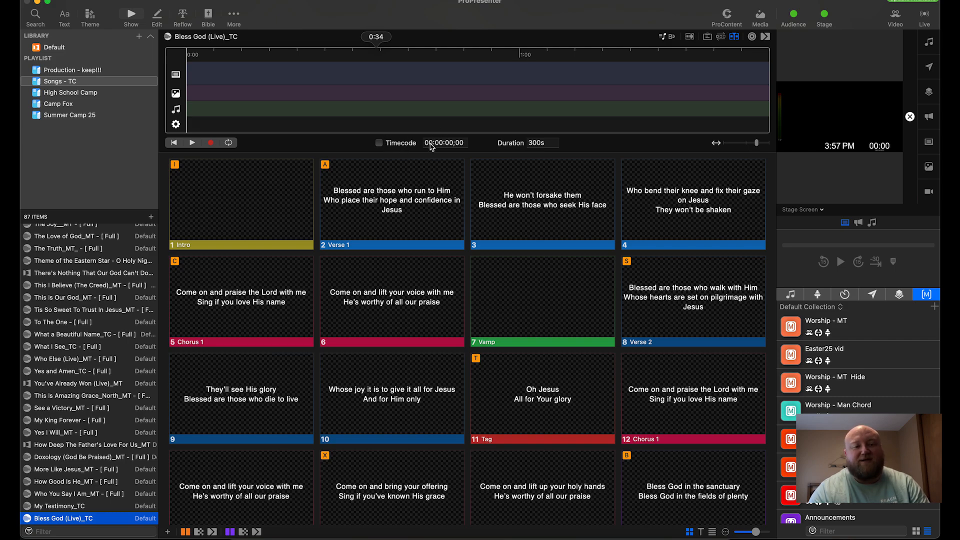
click(539, 143)
text(500)
key(Return)
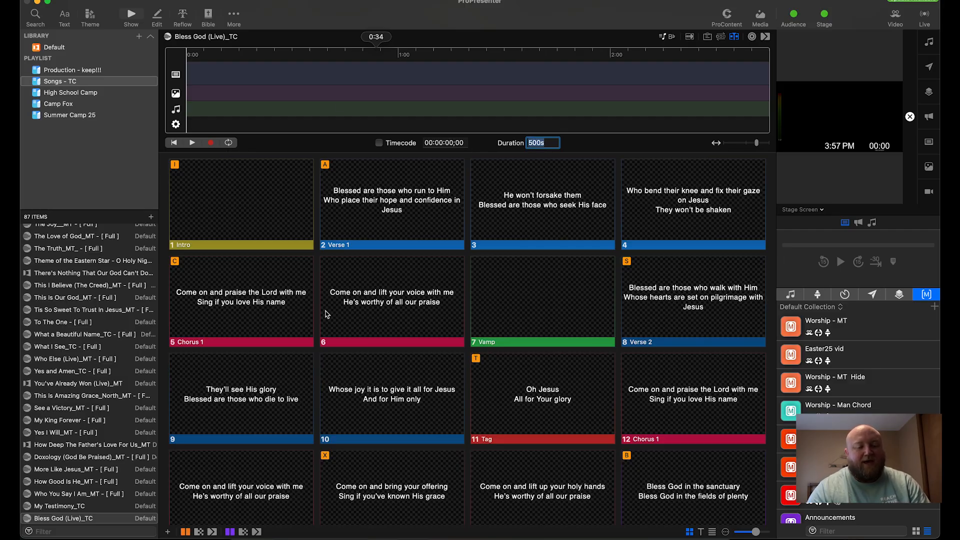
Add Cody Carnes – Bless God.mp3 from the Finder folder bless god to the start of the timeline's audio track.
click(238, 537)
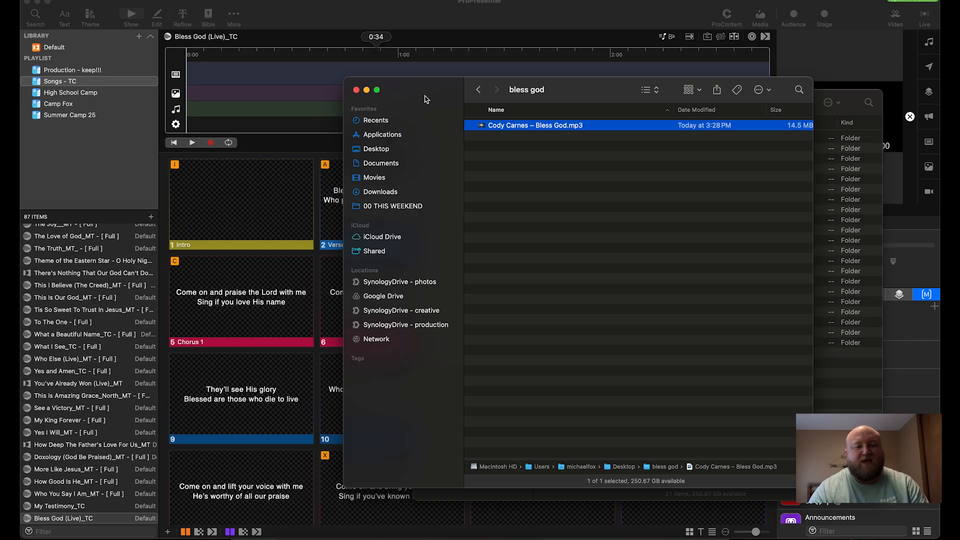
drag(425, 99, 480, 112)
drag(537, 141, 227, 111)
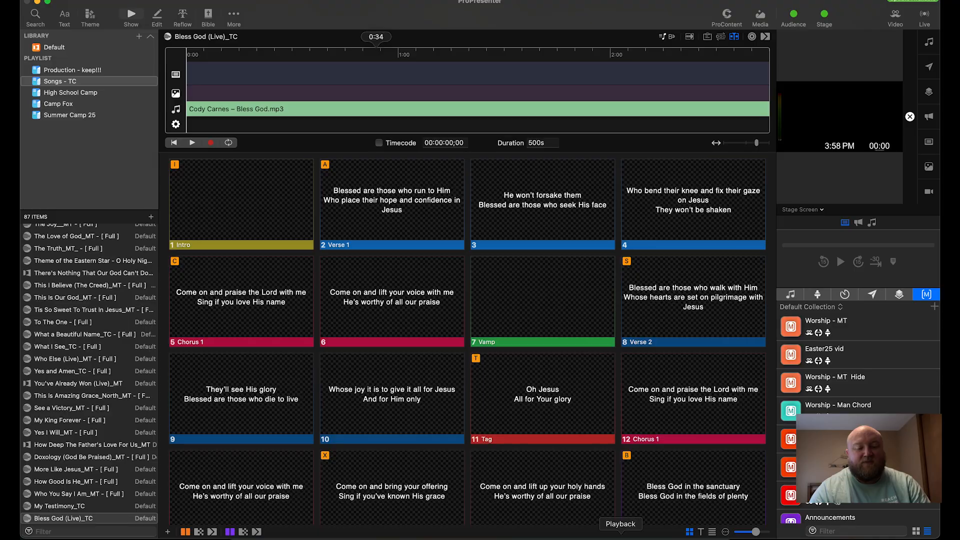
Switch to Playback, turn off the pad and search for "bless god" as a song to add to the setlist.
click(620, 534)
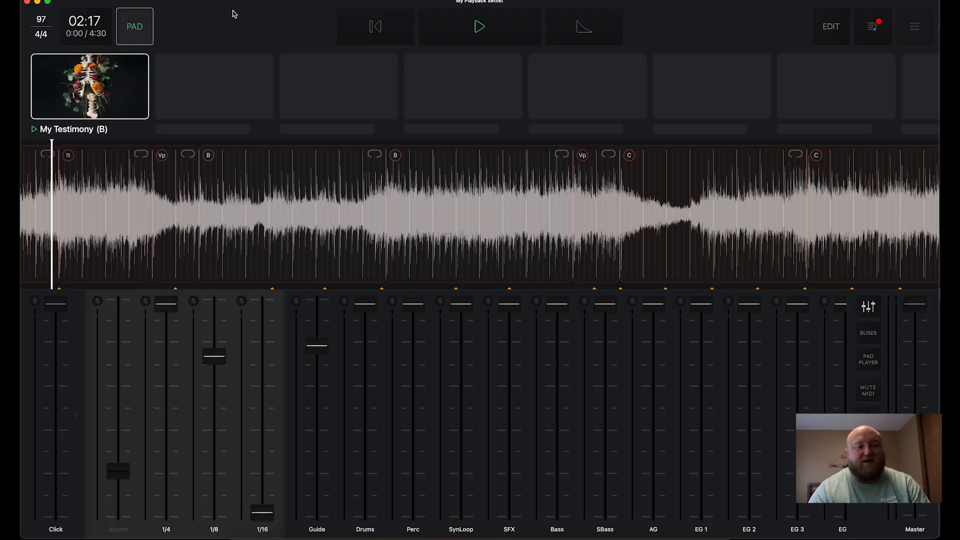
click(140, 34)
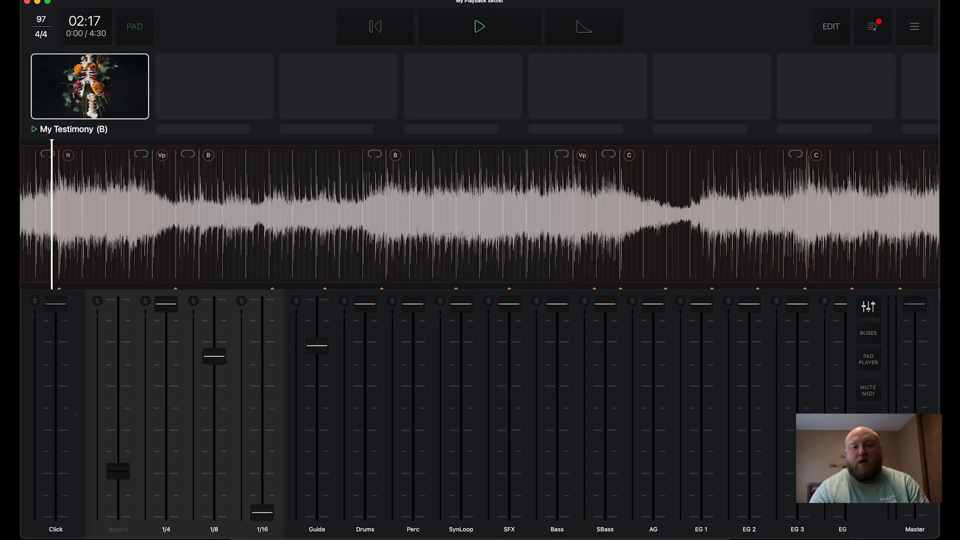
click(831, 21)
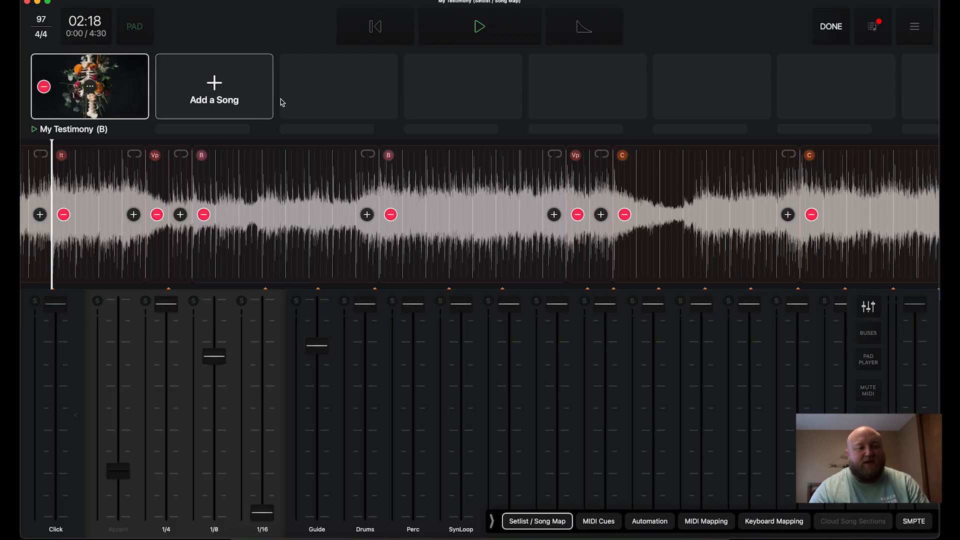
click(212, 88)
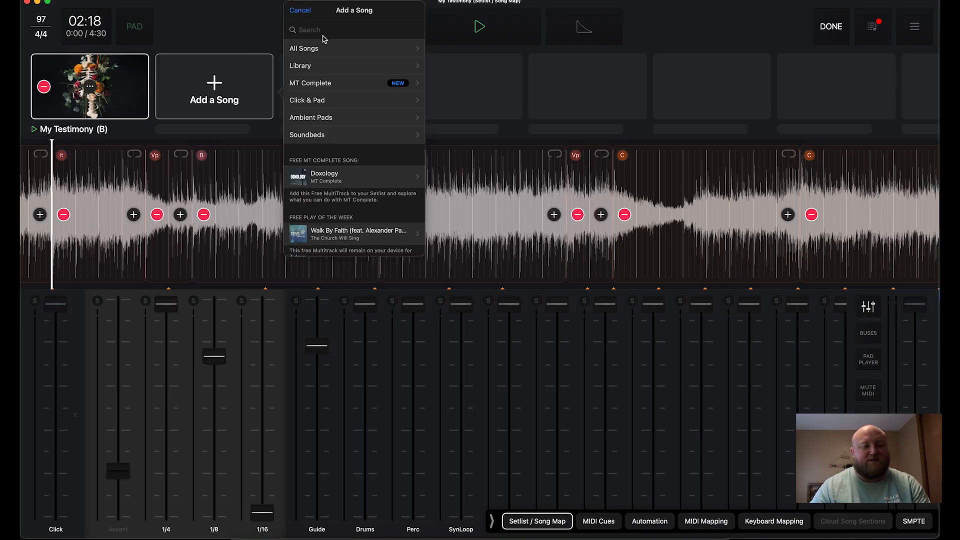
click(333, 29)
text(ble)
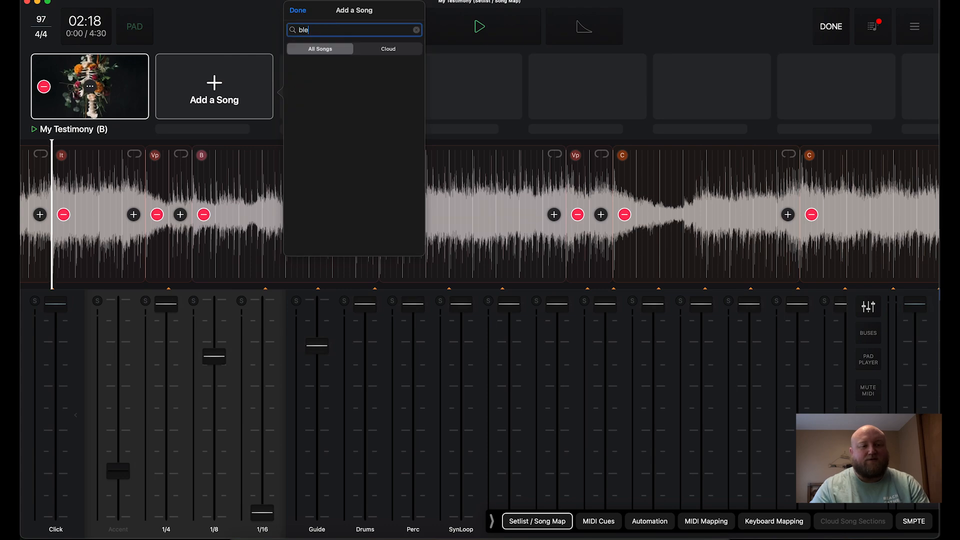
text(ss god)
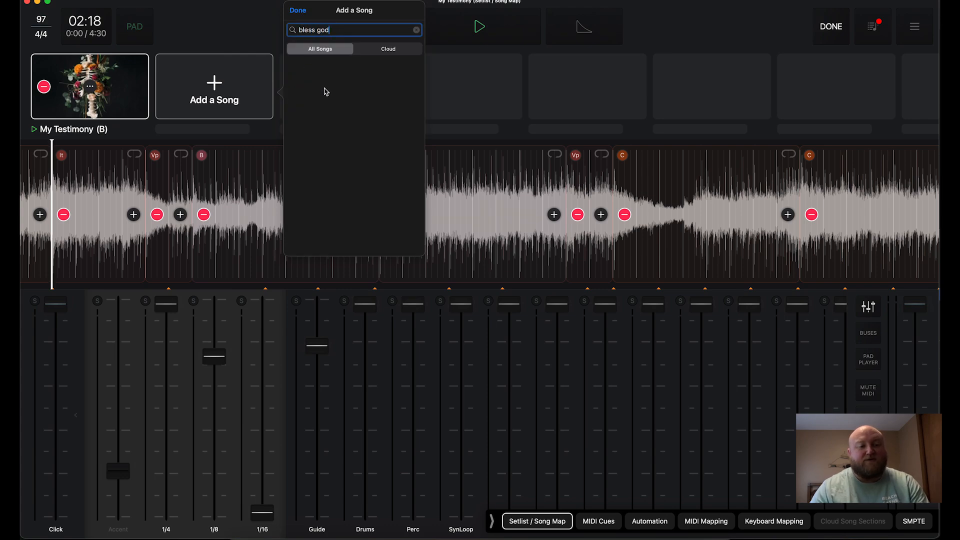
key(Return)
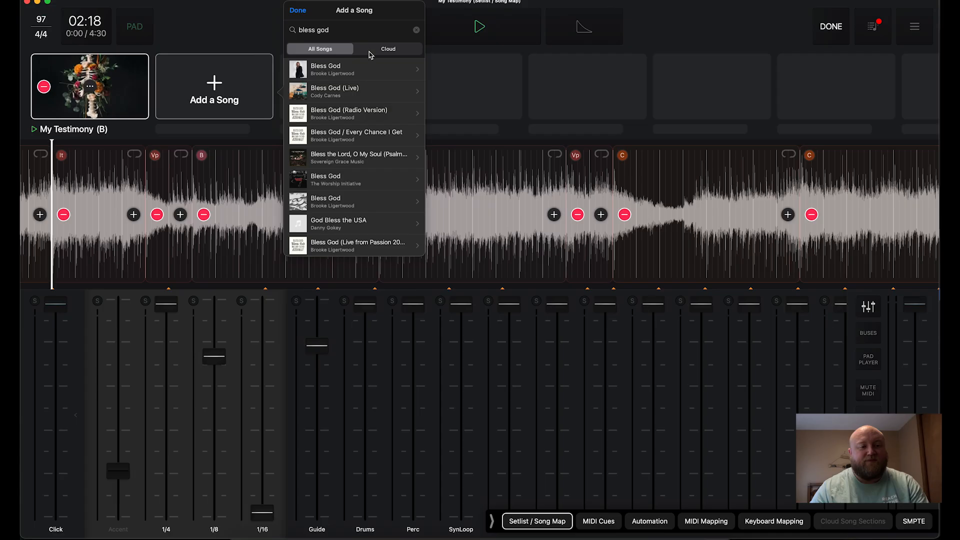
Add Bless God (Live) by Cody Carnes to the setlist as Click & Guide and finish editing the setlist.
click(362, 91)
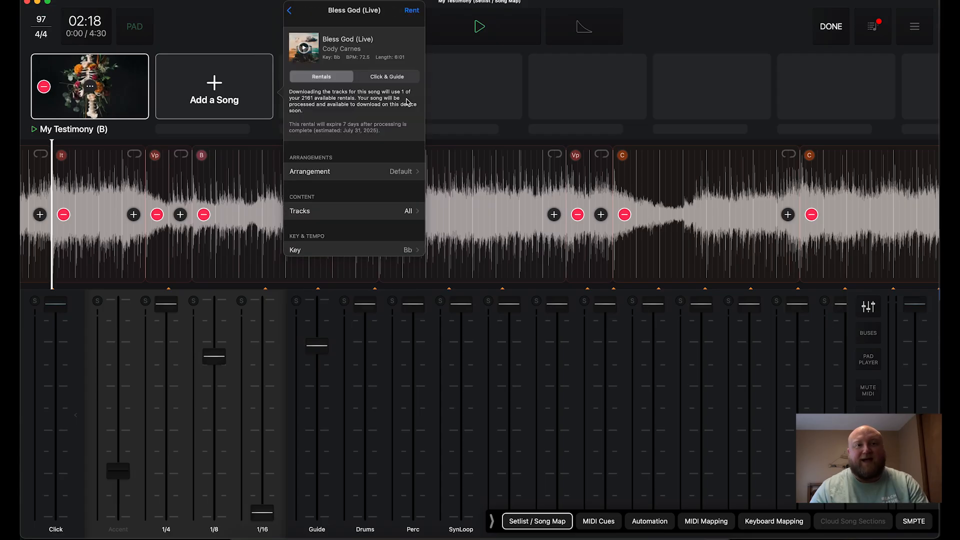
click(374, 79)
click(412, 11)
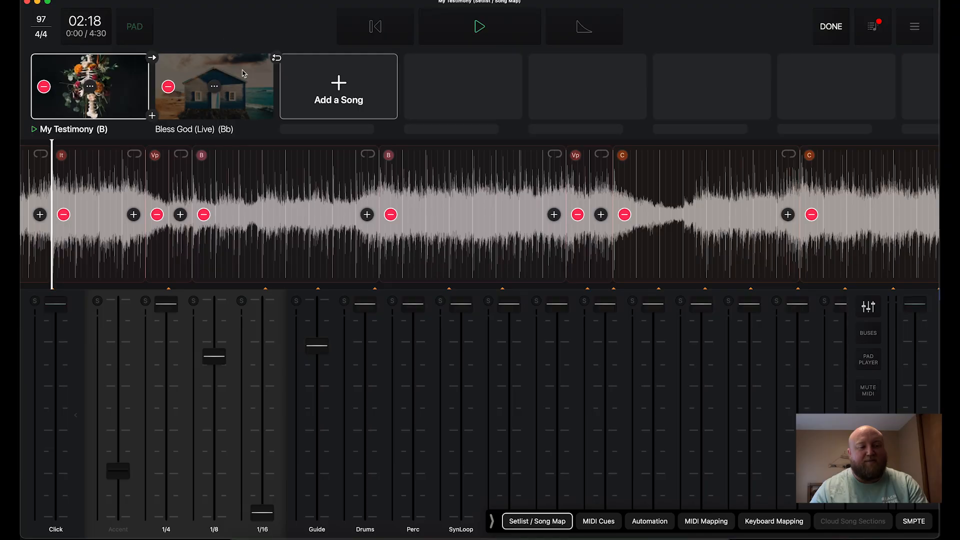
click(831, 26)
Load Bless God (Live) in the setlist and check the time at which its Intro section starts.
click(234, 80)
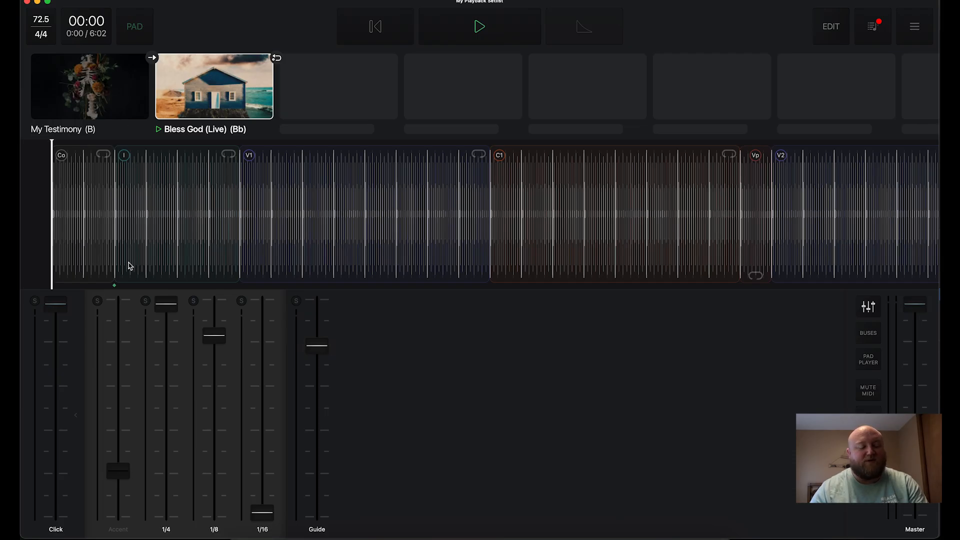
scroll(118, 205, right, 3)
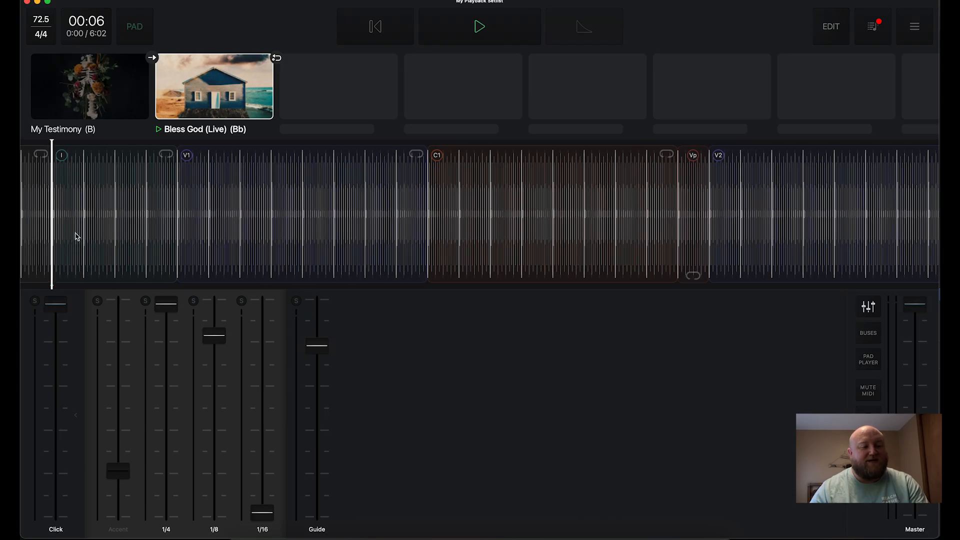
click(92, 18)
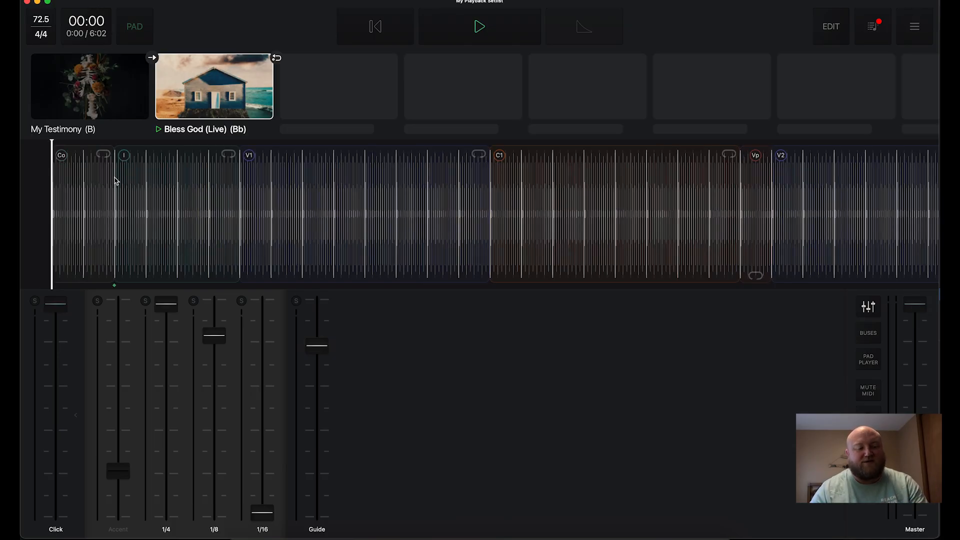
Switch to ProPresenter and shift the Bless God mp3 clip on the timeline to start at 0:06.
click(666, 535)
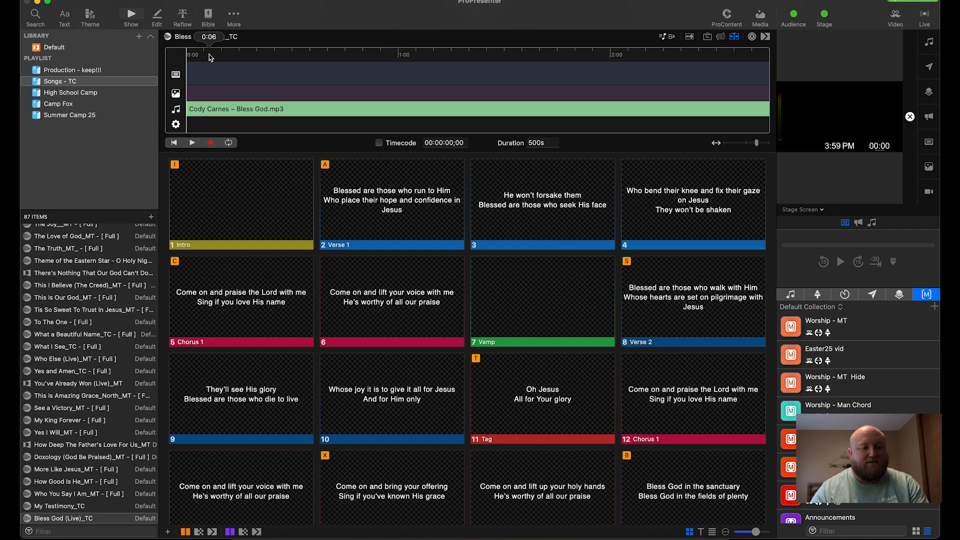
drag(212, 109, 235, 115)
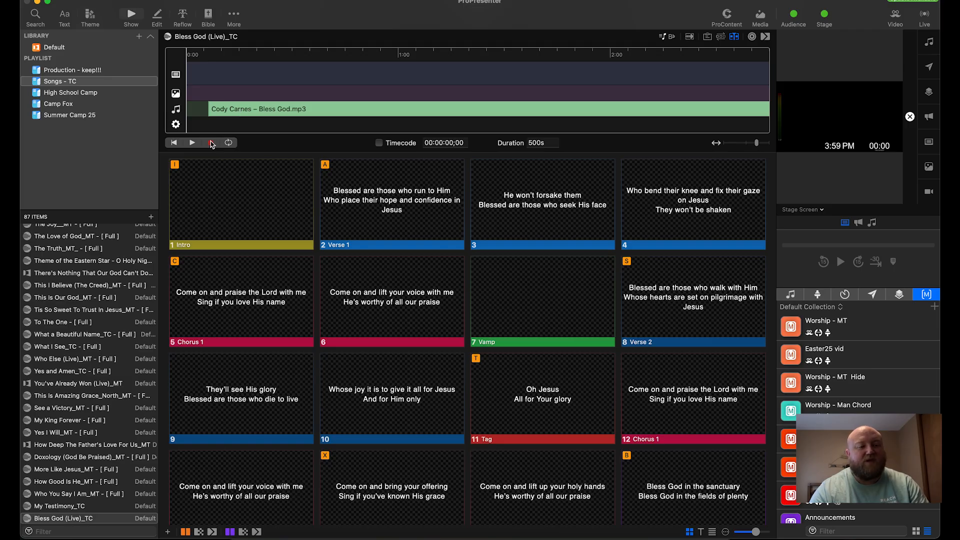
Arm recording, add the Intro slide as the cue at 0:00 and start timeline playback with the volume raised.
click(211, 143)
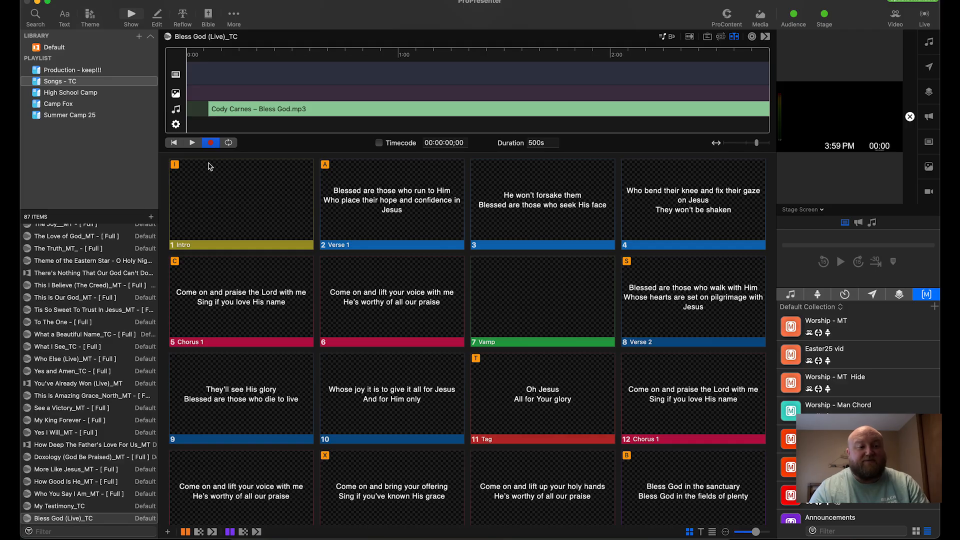
click(227, 194)
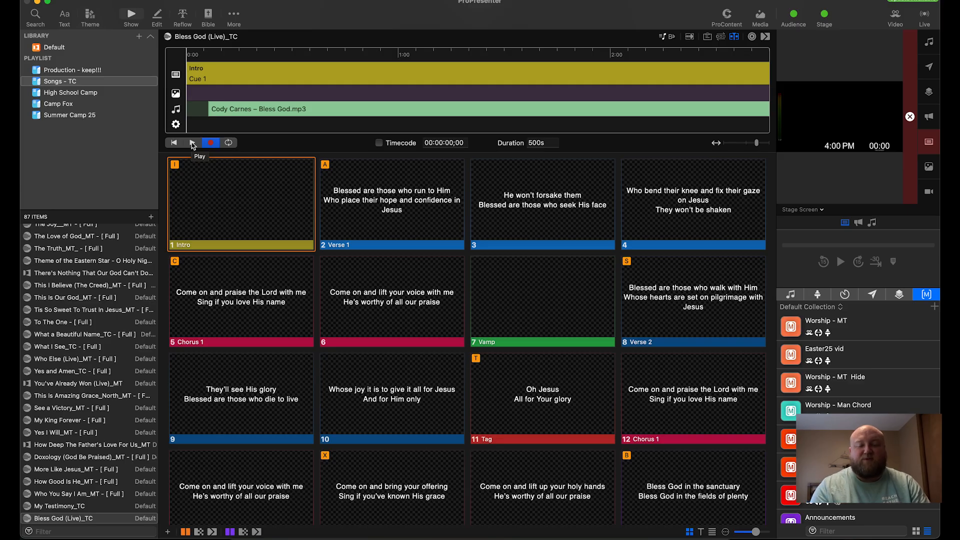
key(XF86AudioRaiseVolume)
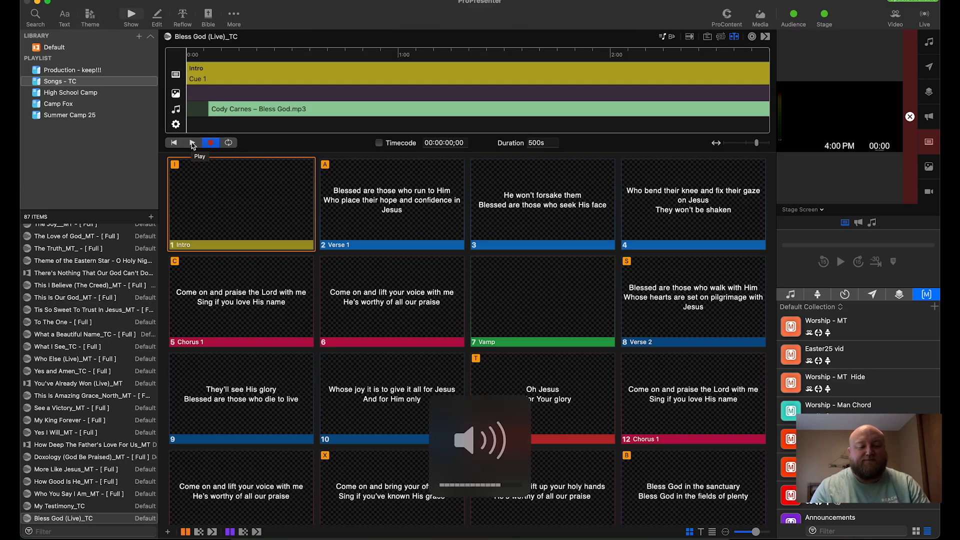
click(192, 143)
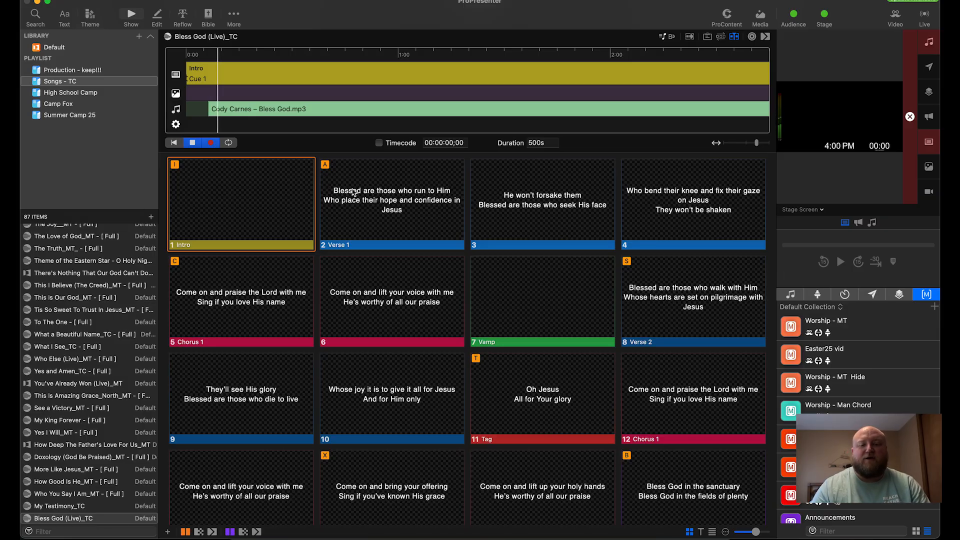
Lower the system volume and record the Verse 1 slide and slide 3 as cues in time with the song.
key(XF86AudioLowerVolume)
key(XF86AudioLowerVolume)
key(XF86AudioLowerVolume)
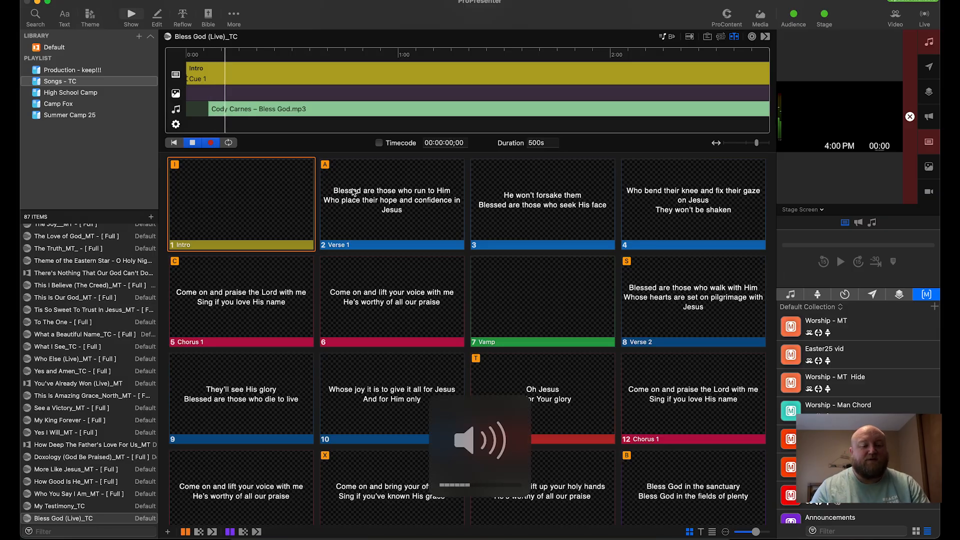
key(XF86AudioLowerVolume)
key(XF86AudioLowerVolume)
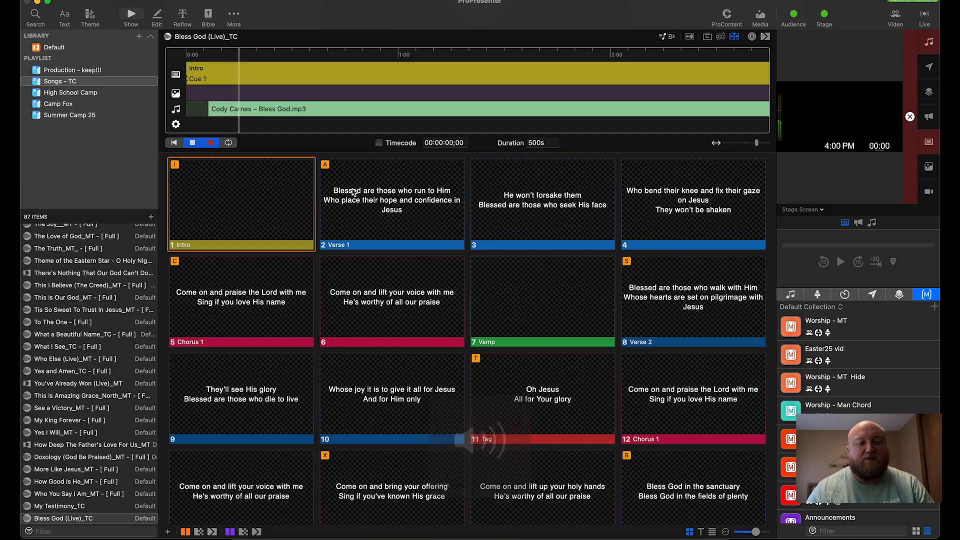
click(404, 212)
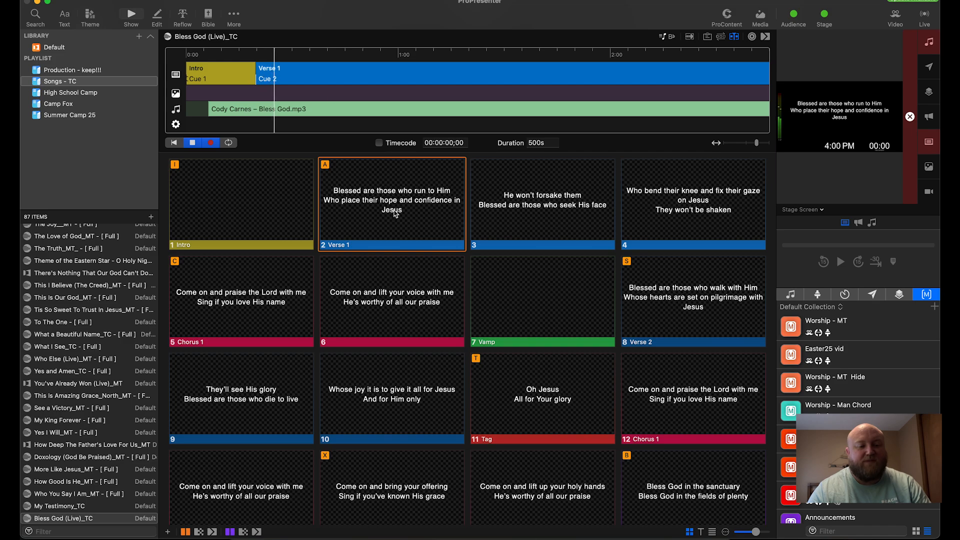
click(520, 200)
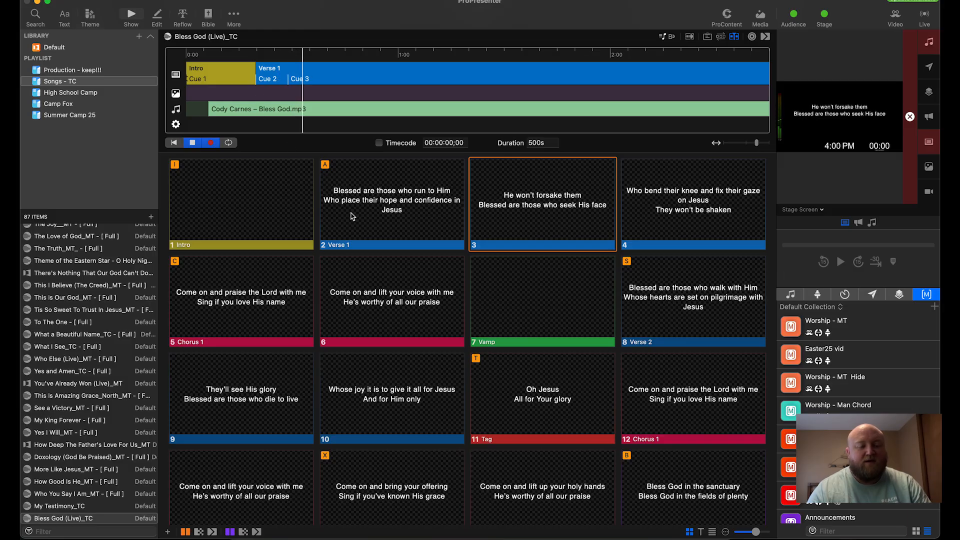
Record slide 4 and the Chorus 1 slide as cues in time with the song, then stop playback and disarm recording.
click(661, 213)
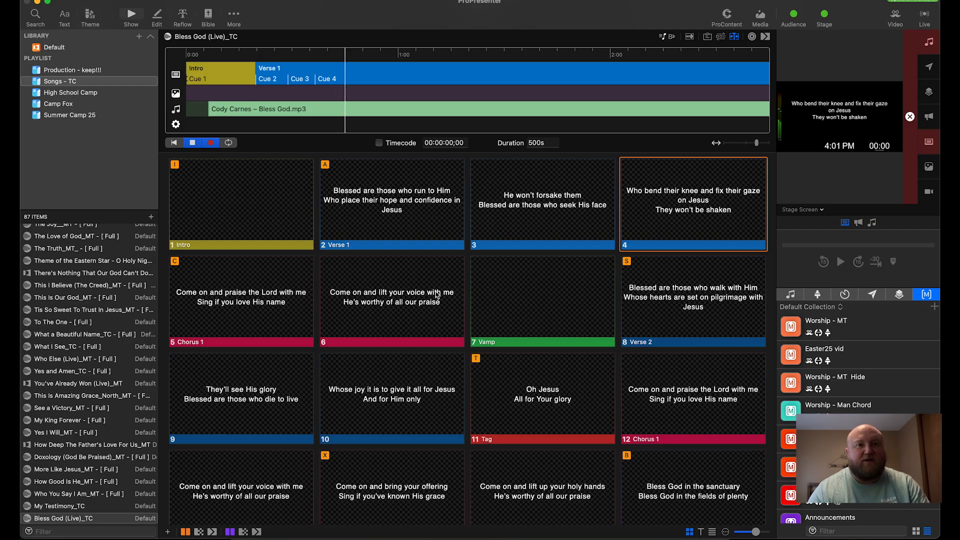
click(273, 309)
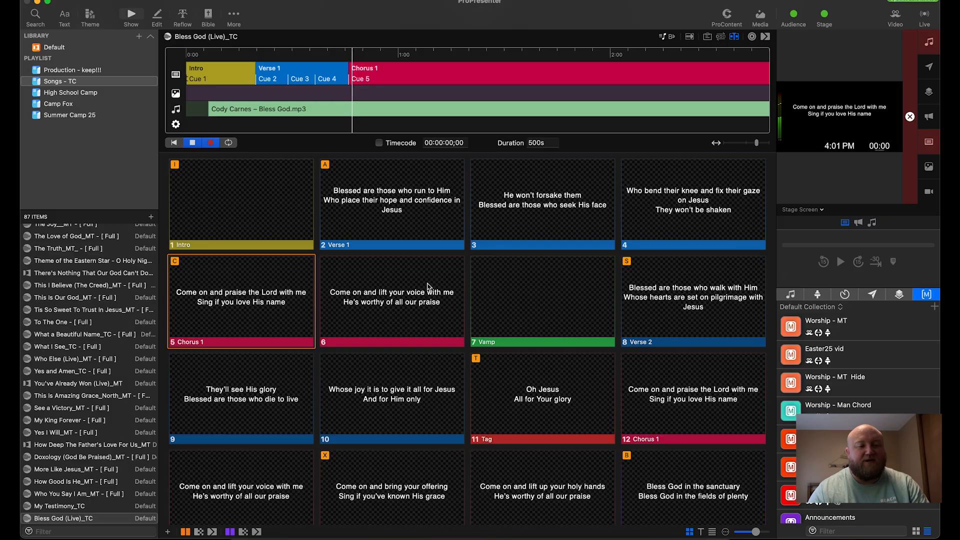
click(210, 142)
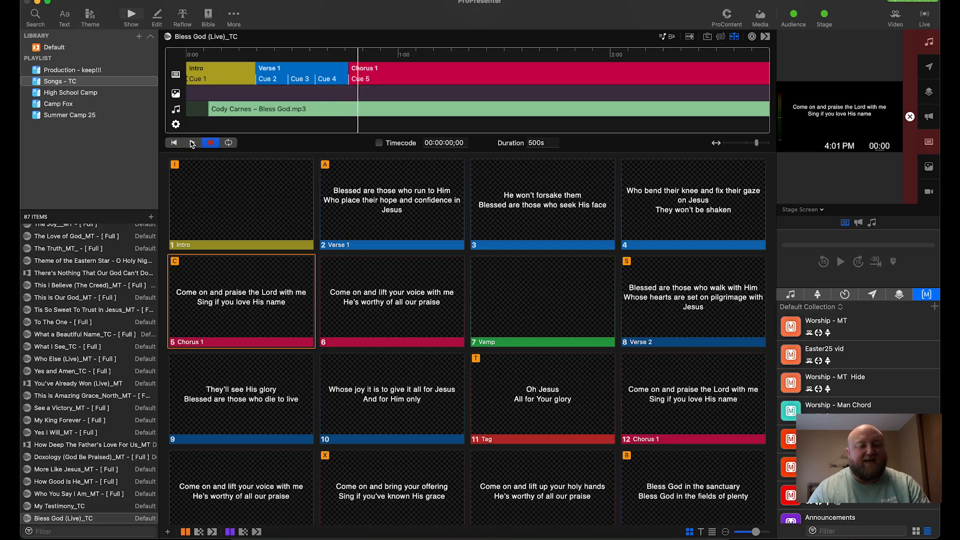
click(211, 143)
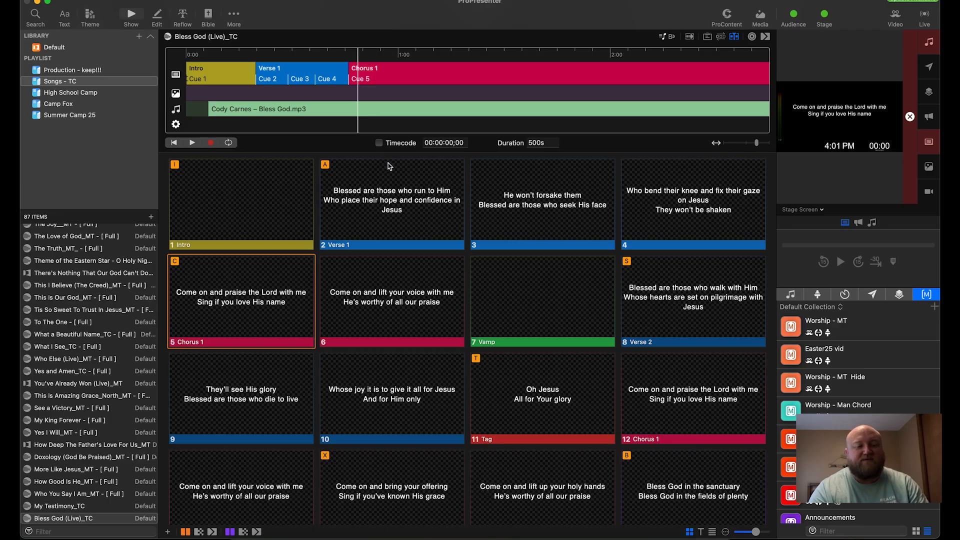
Set the timeline's timecode start to 02:00:00;00 and enable timecode sync for Bless God (Live).
click(432, 143)
key(BackSpace)
text(2)
key(Return)
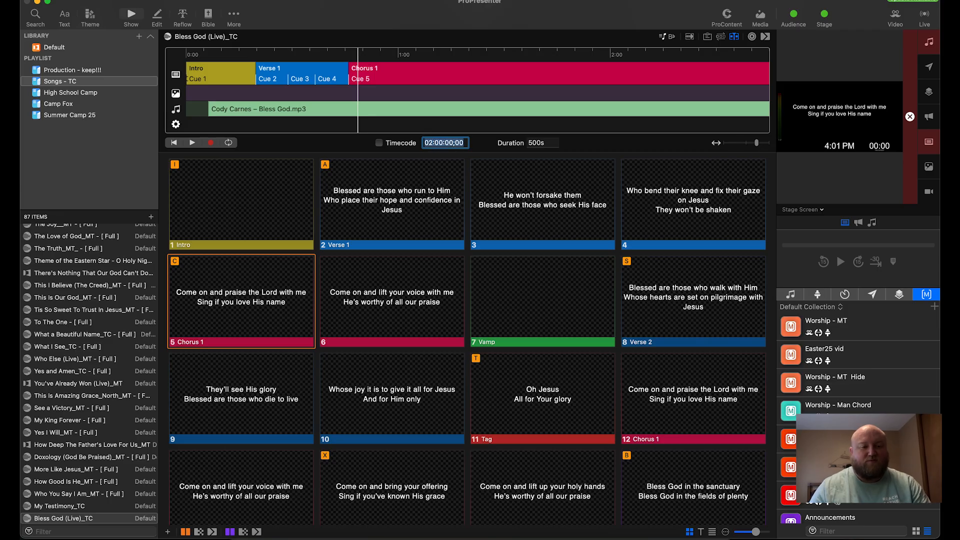
click(378, 143)
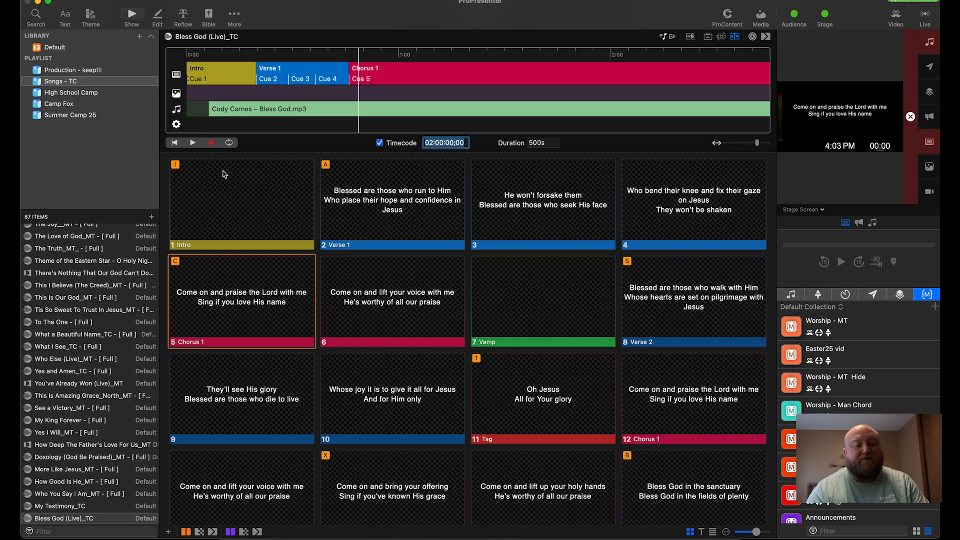
Disable timecode sync and return the timeline playhead to 0:00.
click(215, 78)
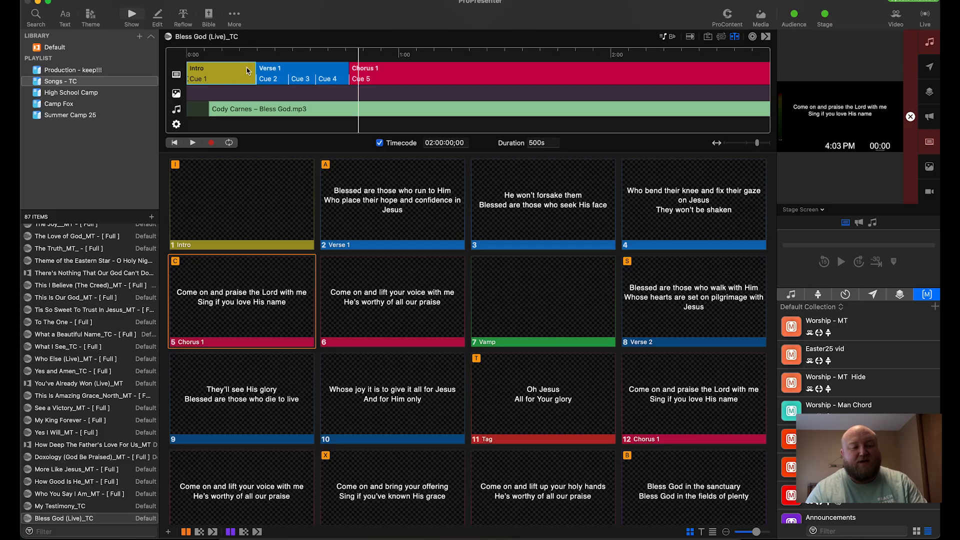
click(380, 143)
click(248, 92)
mouse_move(162, 58)
mouse_down()
mouse_move(246, 57)
mouse_move(153, 46)
mouse_up()
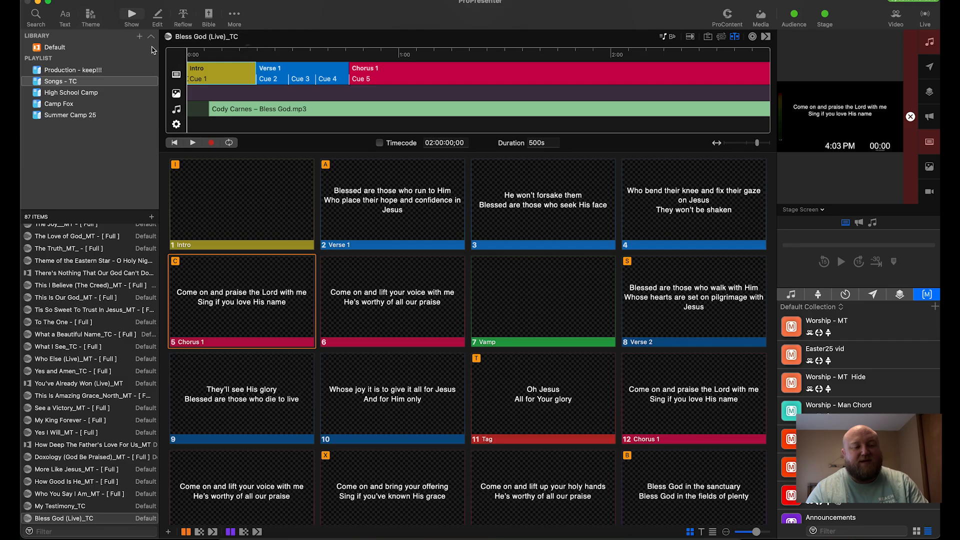
Delete the Intro cue from the timeline and record the Intro slide again as a cue at 0:00.
click(209, 74)
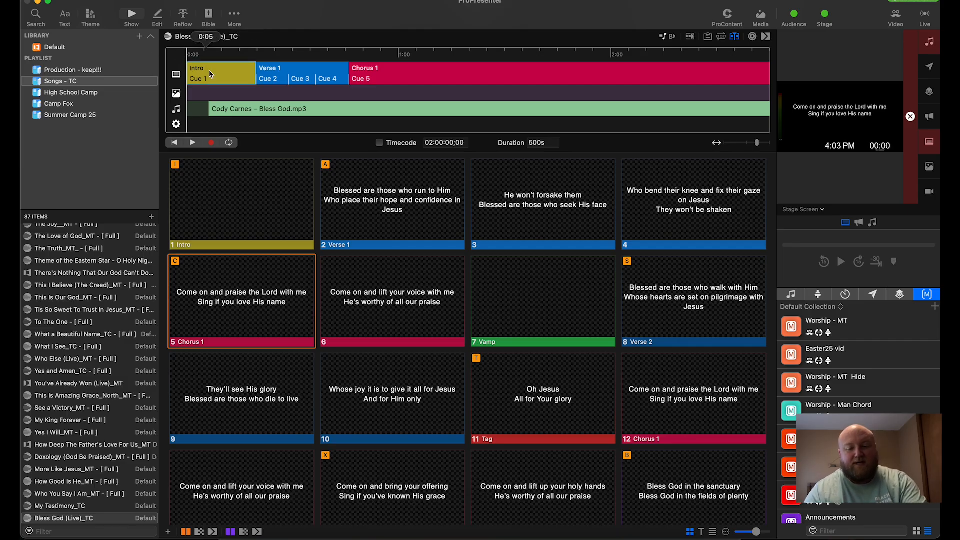
key(Delete)
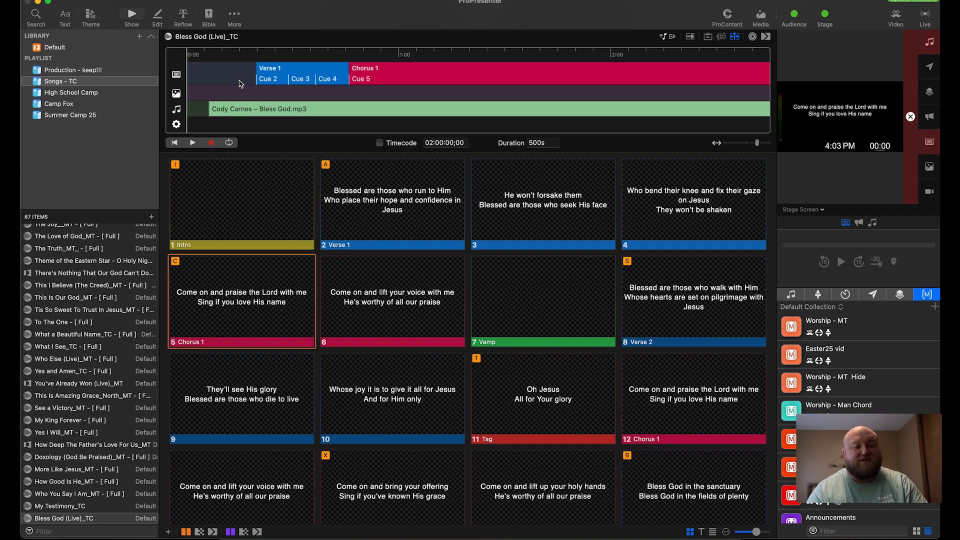
click(212, 143)
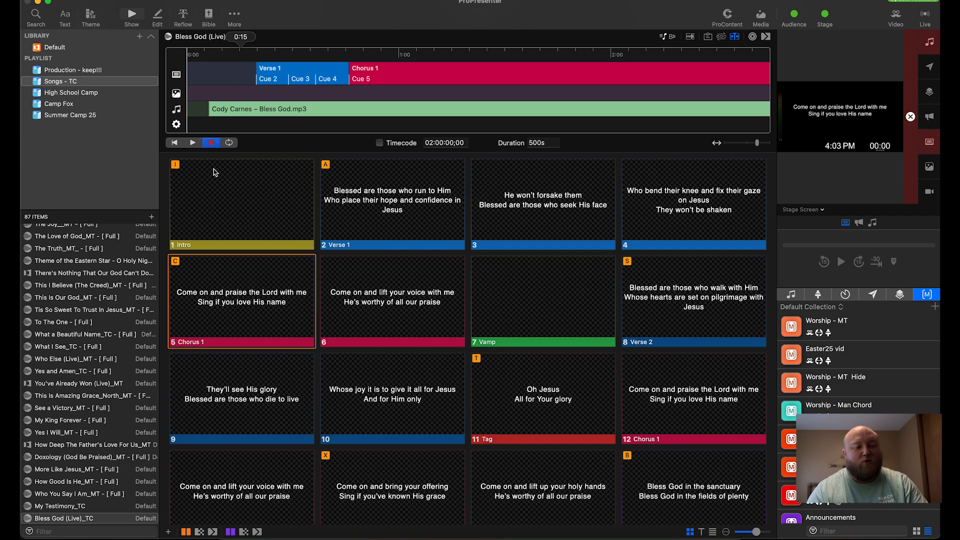
click(216, 186)
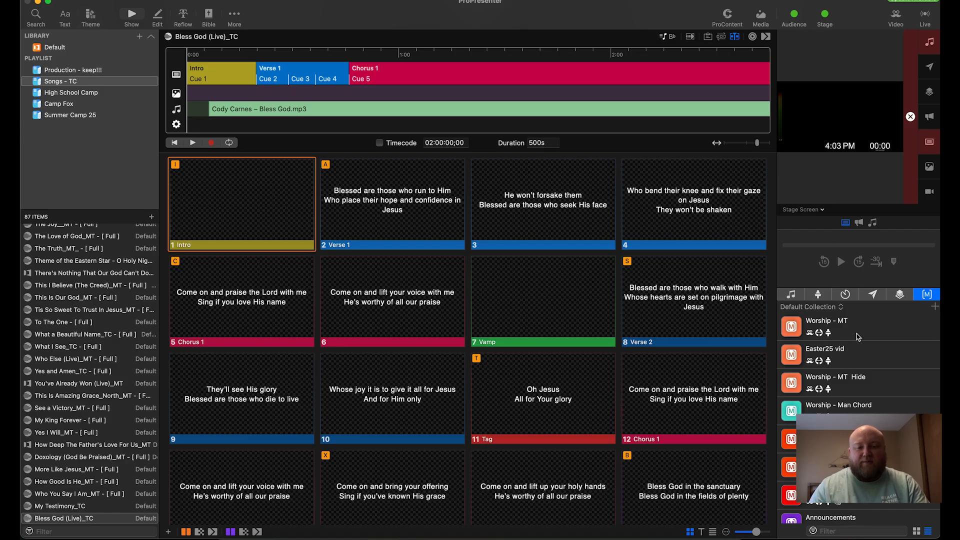
Add the Worship - MT macro and the luminance-3_motions_HD motion background to the timeline, both starting at 0:00.
drag(847, 329, 293, 128)
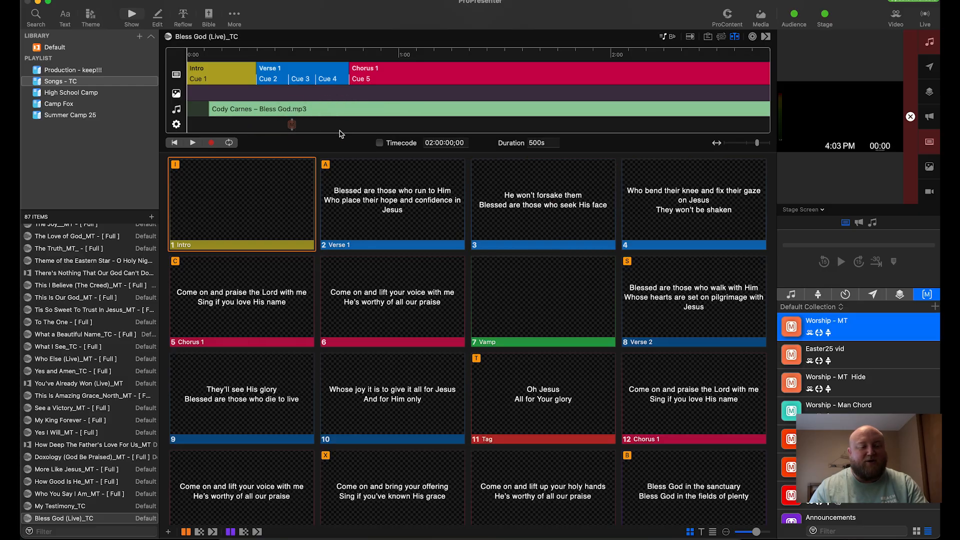
drag(293, 131, 189, 135)
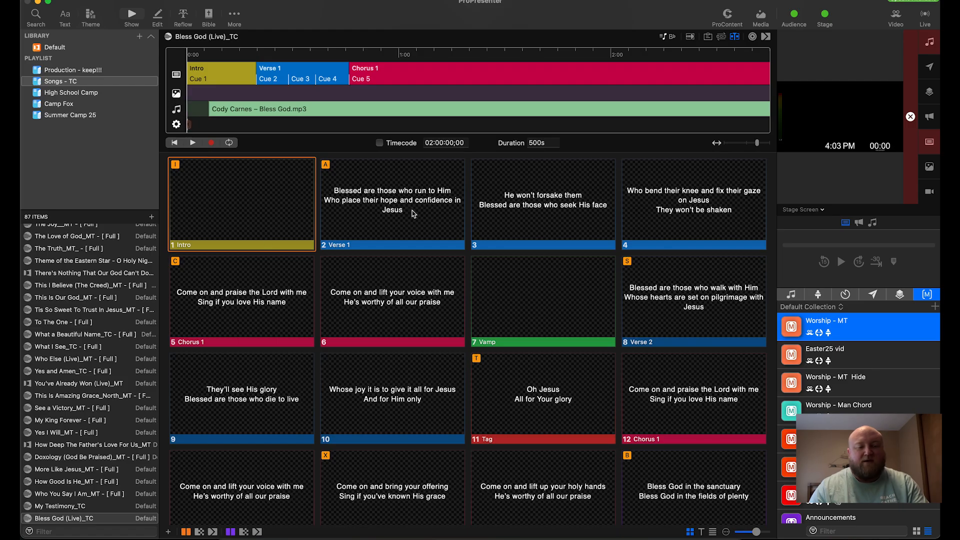
click(761, 20)
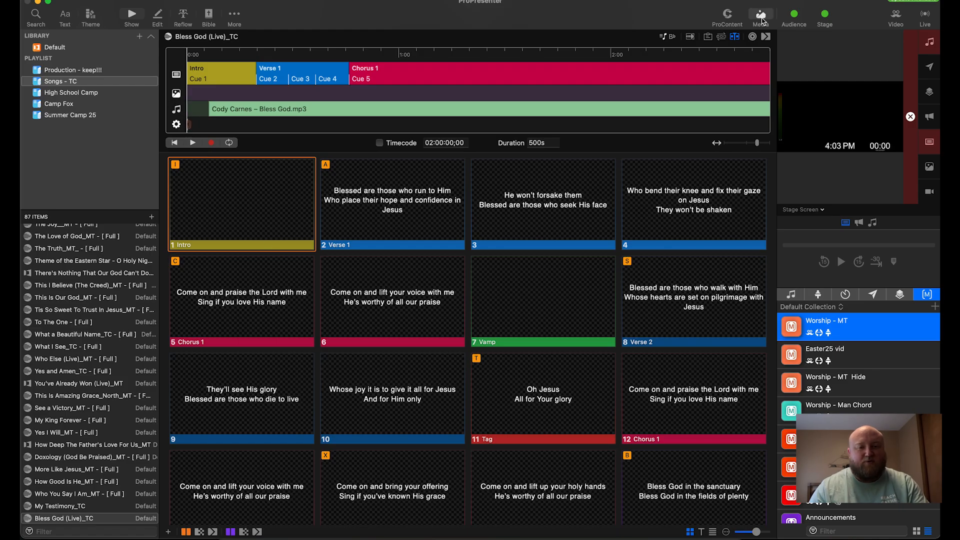
drag(398, 395, 289, 100)
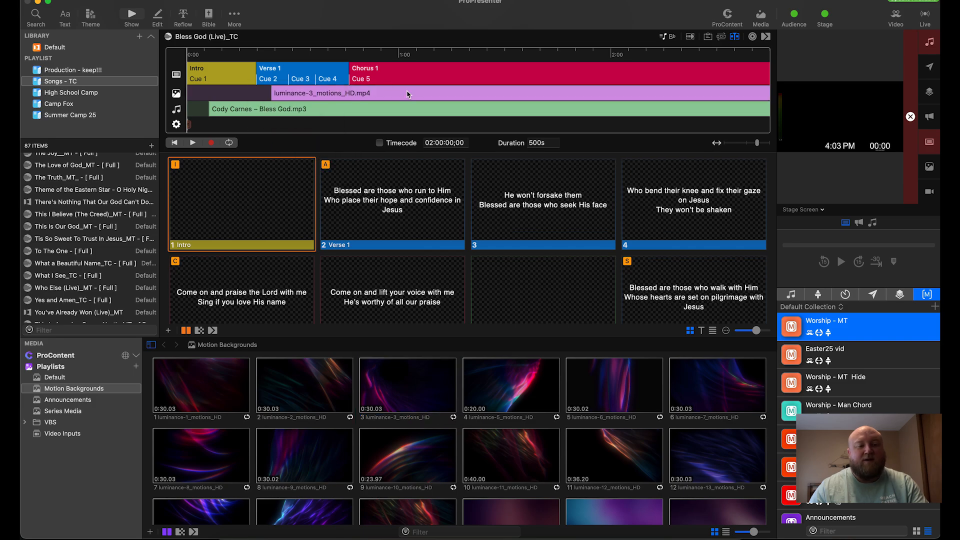
drag(389, 95, 306, 105)
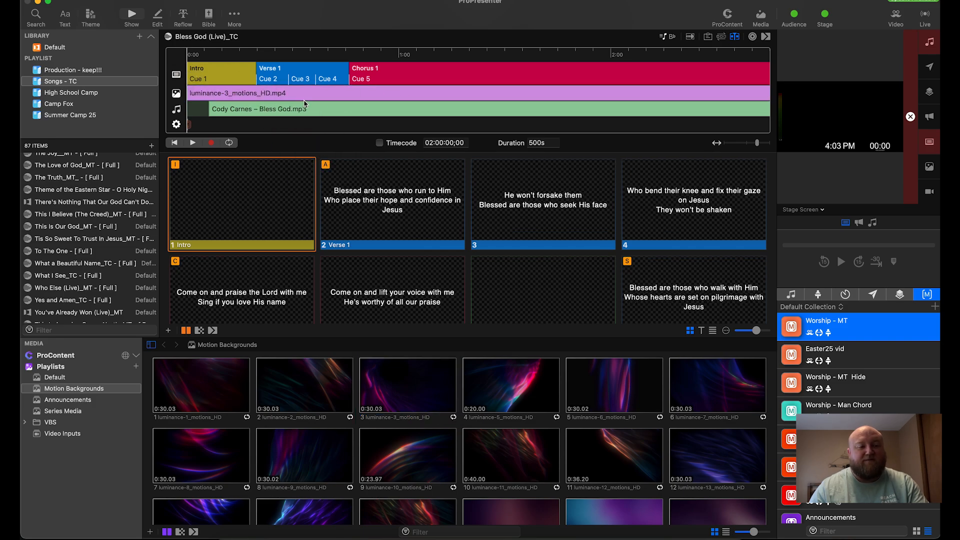
click(760, 18)
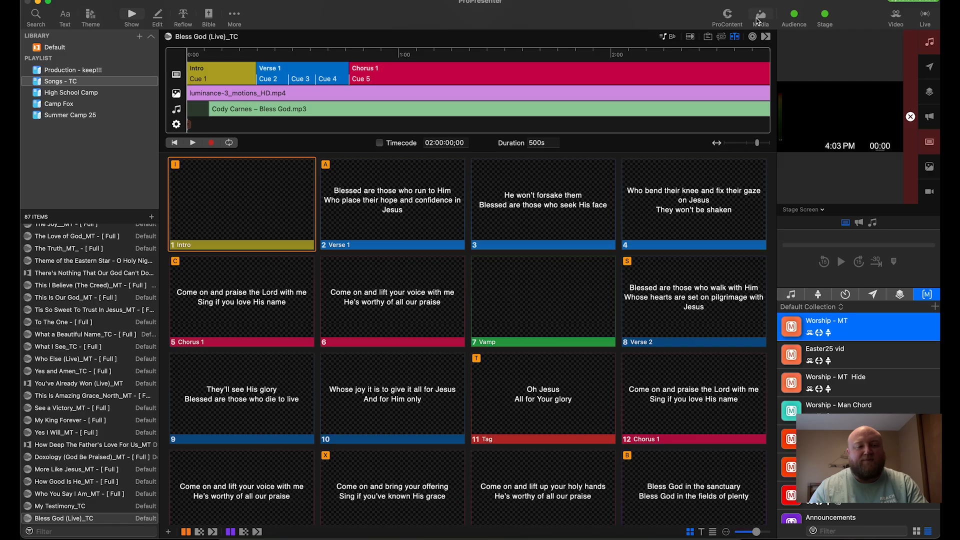